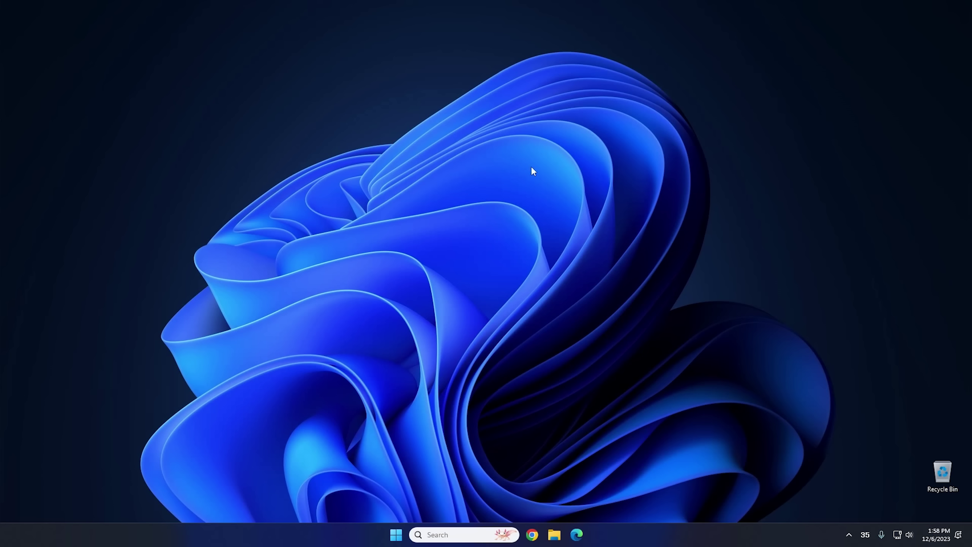
Check the desktop's list of new item types for the Text Document entry, then dismiss it
right_click(494, 174)
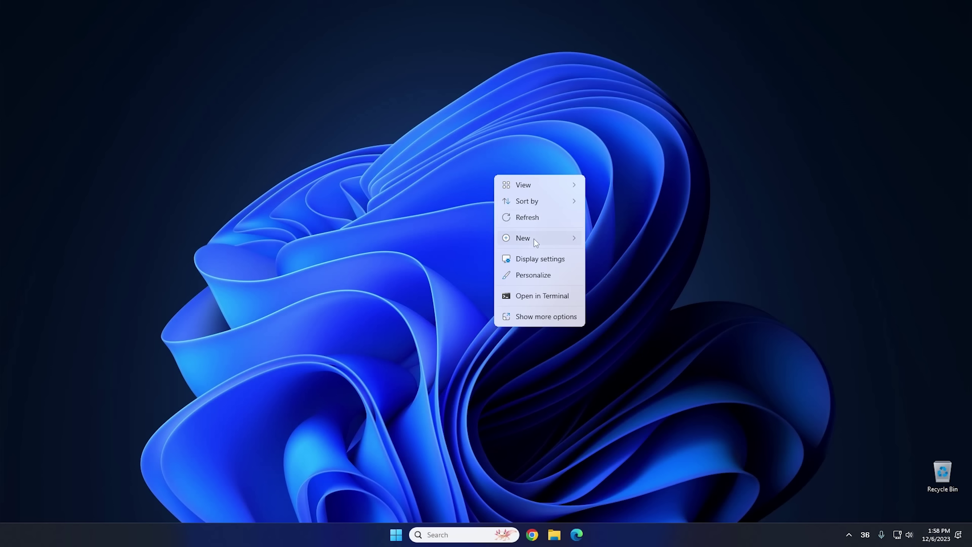
mouse_move(533, 239)
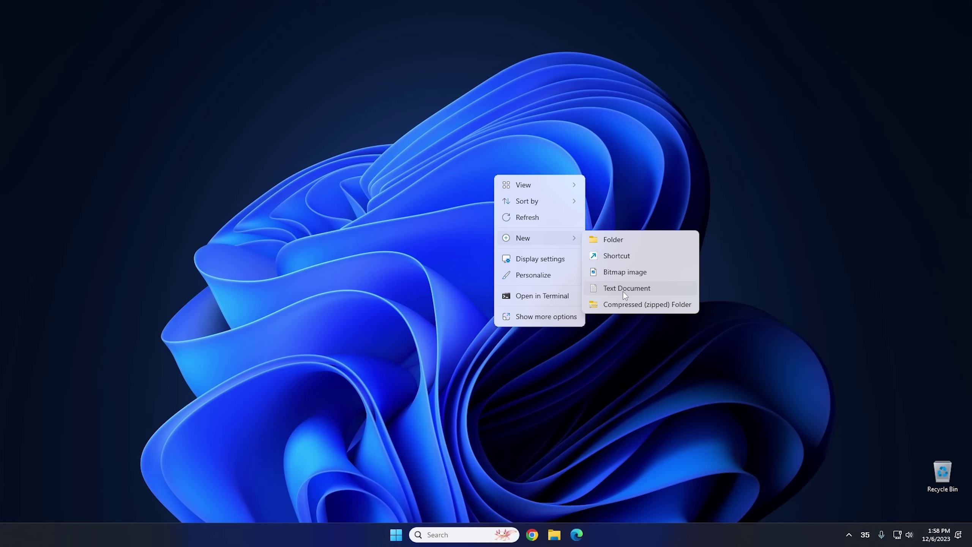
left_click(386, 314)
Open the installed apps list in Windows Settings and search it for "note"
left_click(396, 536)
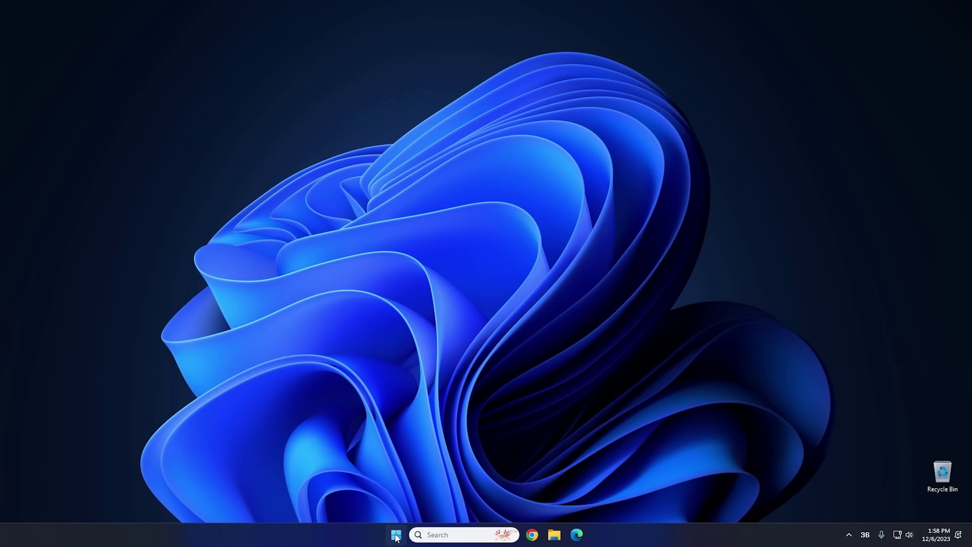
left_click(369, 286)
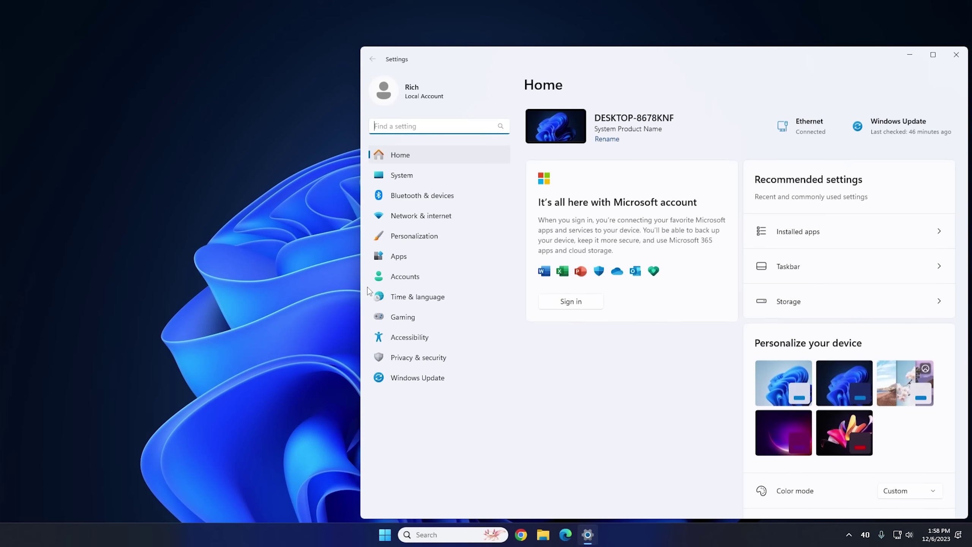
left_click(400, 259)
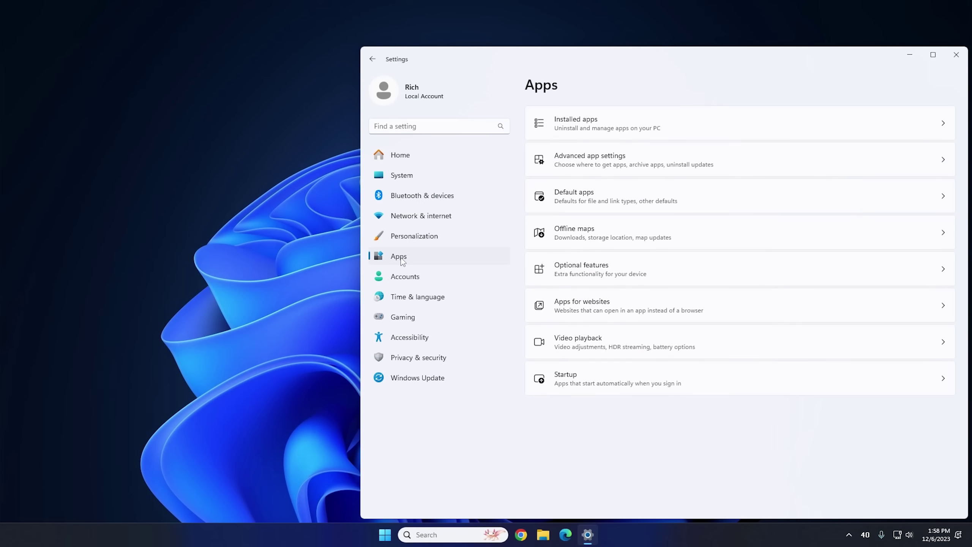
left_click(593, 123)
left_click(570, 111)
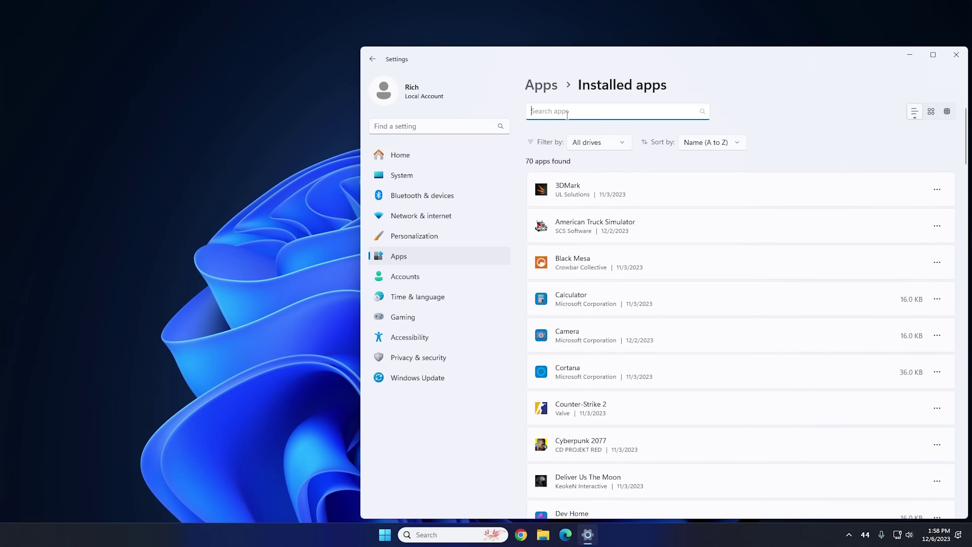
type("note")
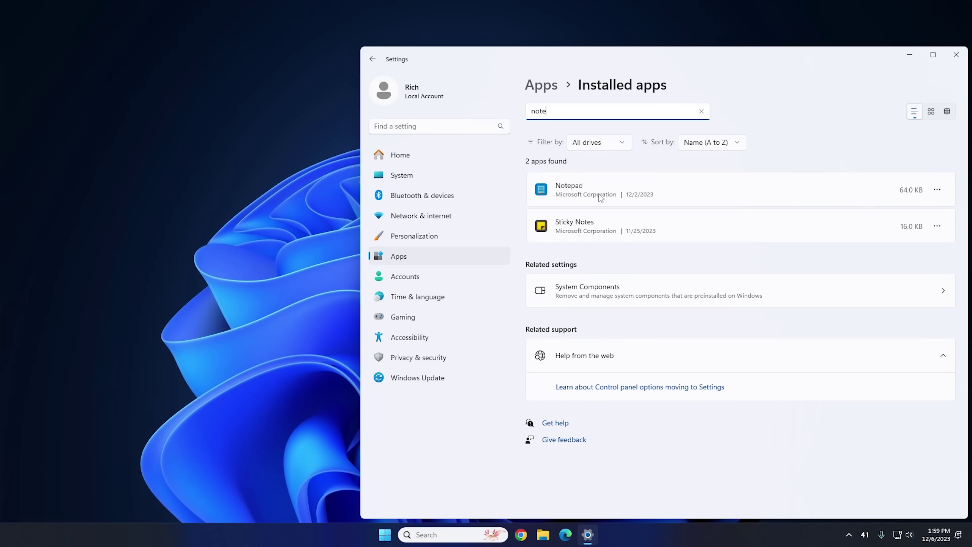
Reset Notepad from its advanced options, confirming the deletion of its app data, and close Settings
left_click(936, 190)
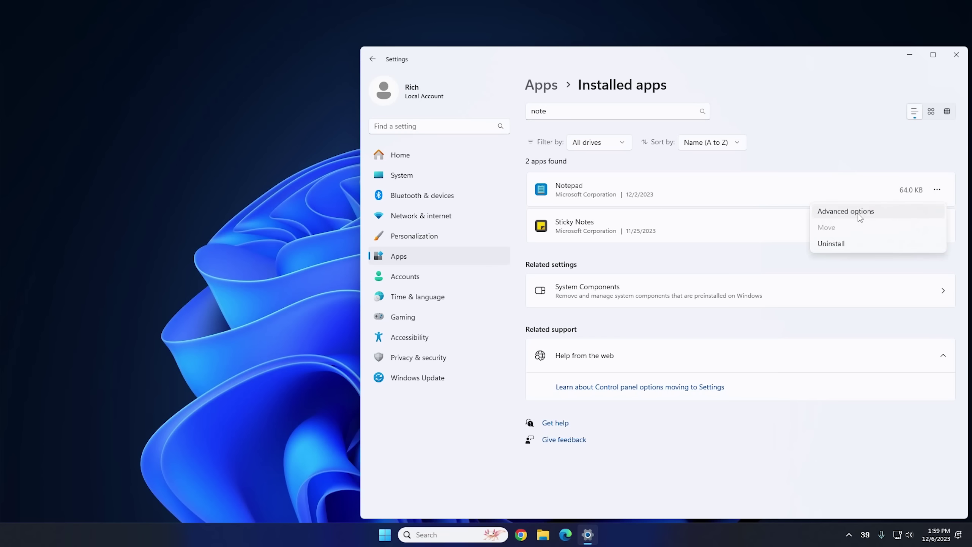
left_click(857, 214)
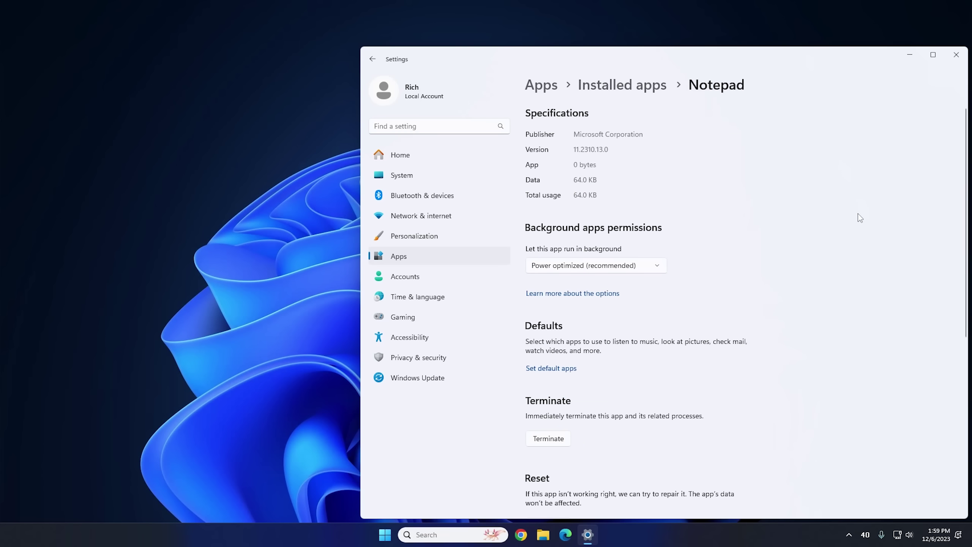
scroll(650, 342, "down", 5)
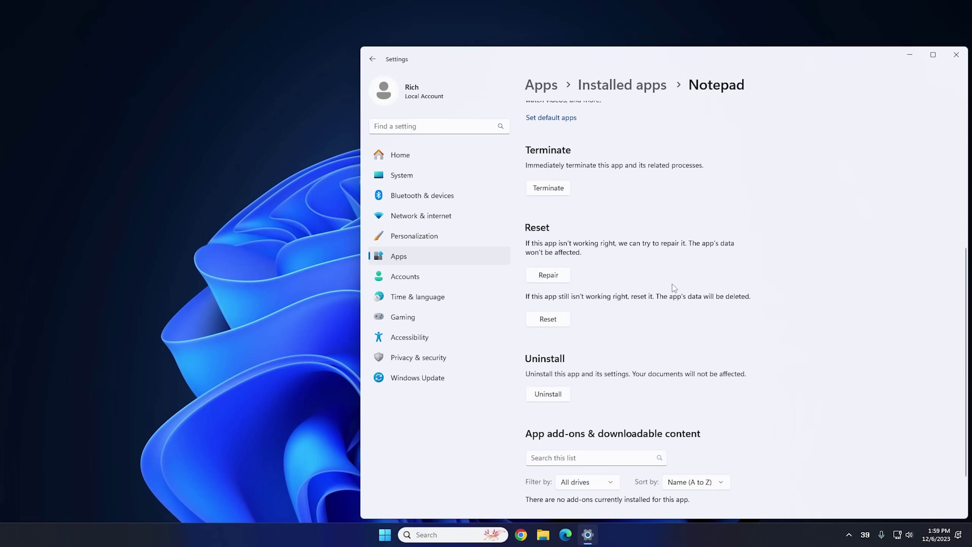
left_click(550, 324)
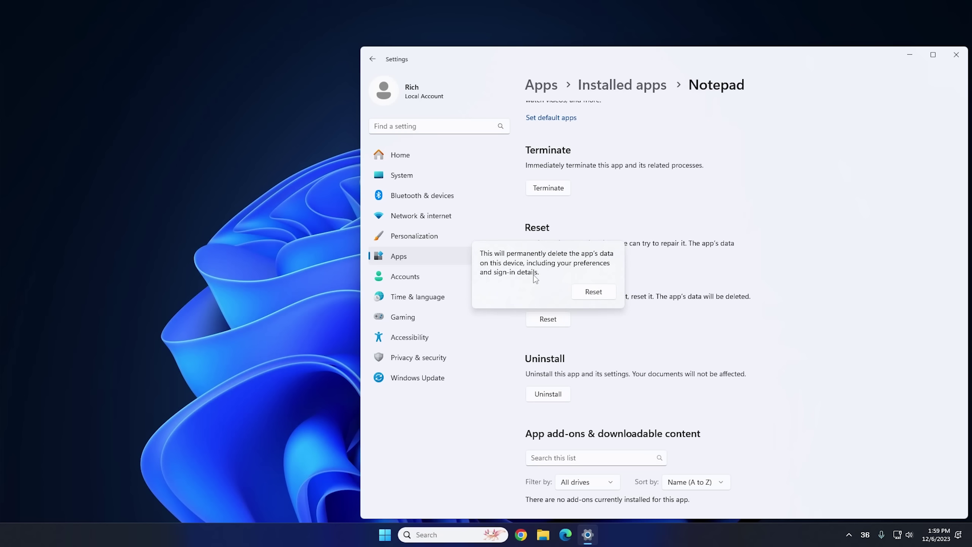
left_click(595, 291)
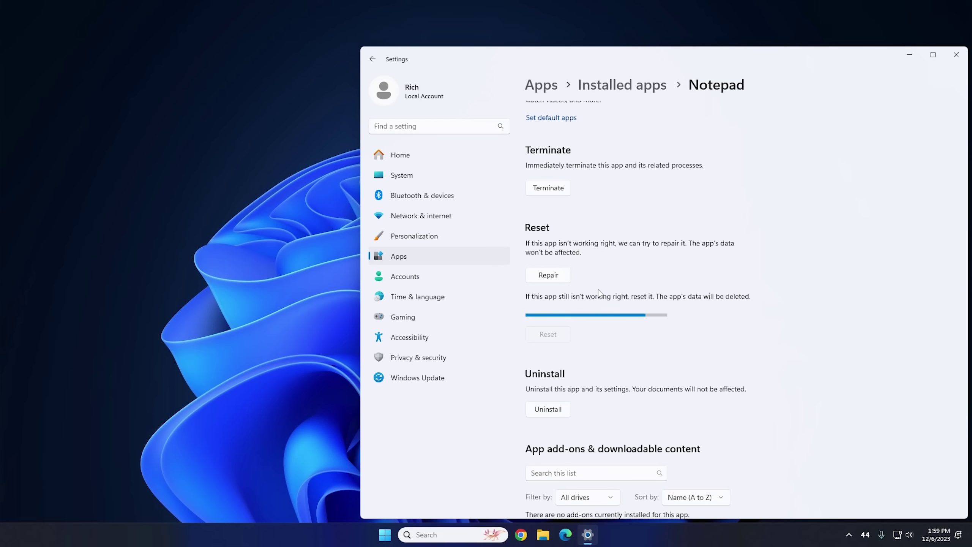
left_click(953, 60)
Check the desktop's list of new item types again after the Notepad reset
right_click(420, 199)
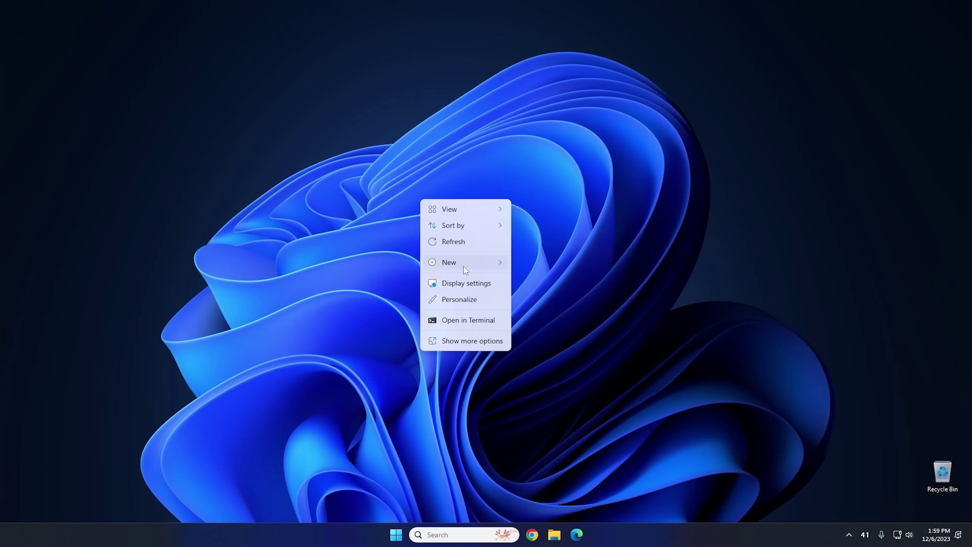
mouse_move(463, 266)
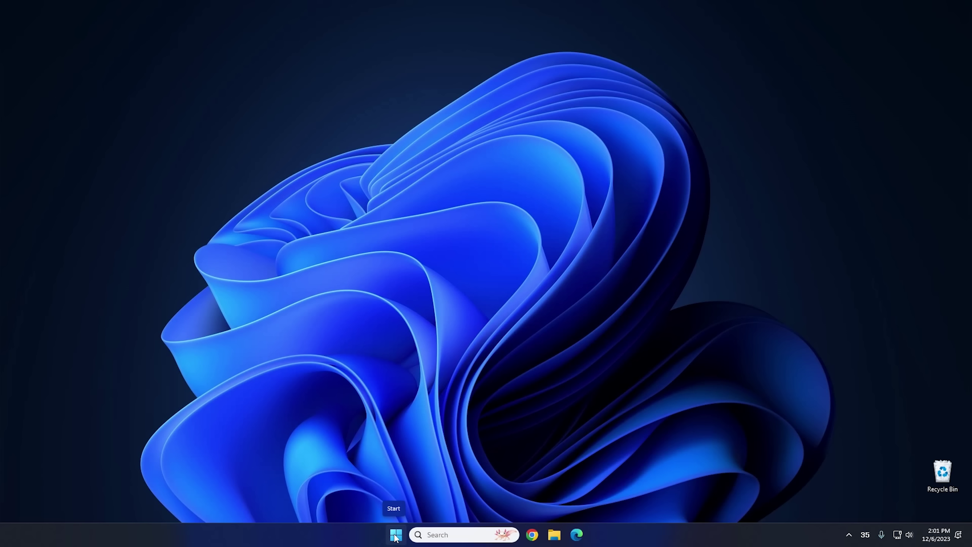
Browse the Start menu's full app list with the letter index, jumping to R and C, then close it
left_click(395, 536)
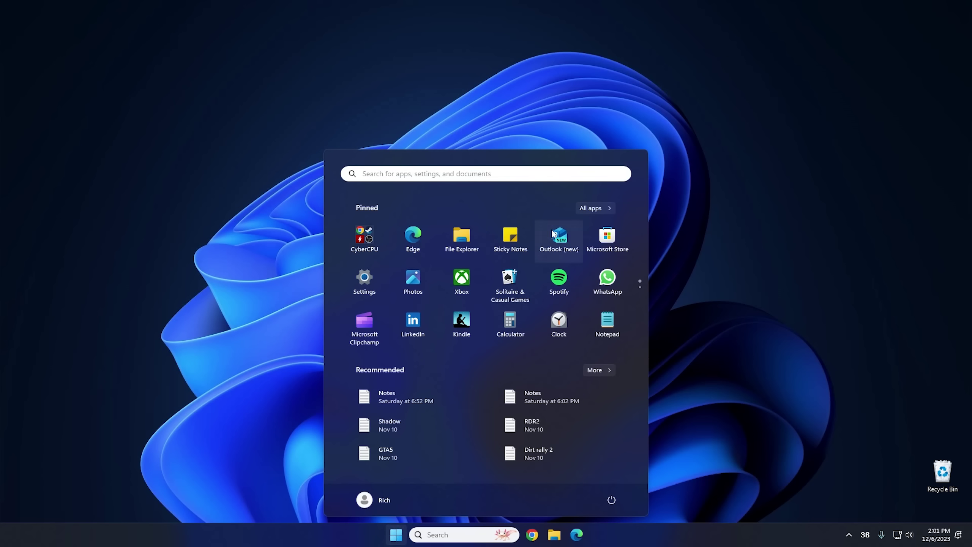
left_click(593, 209)
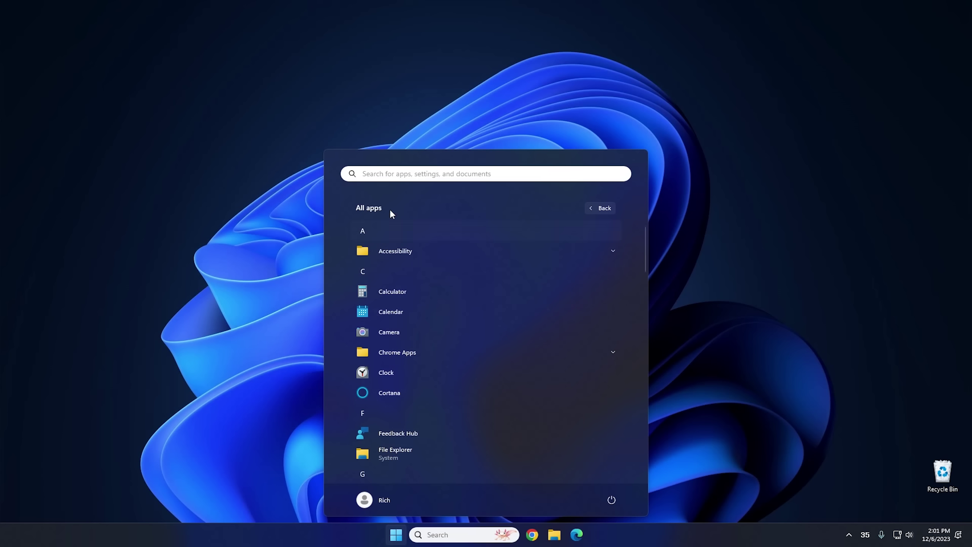
left_click(382, 272)
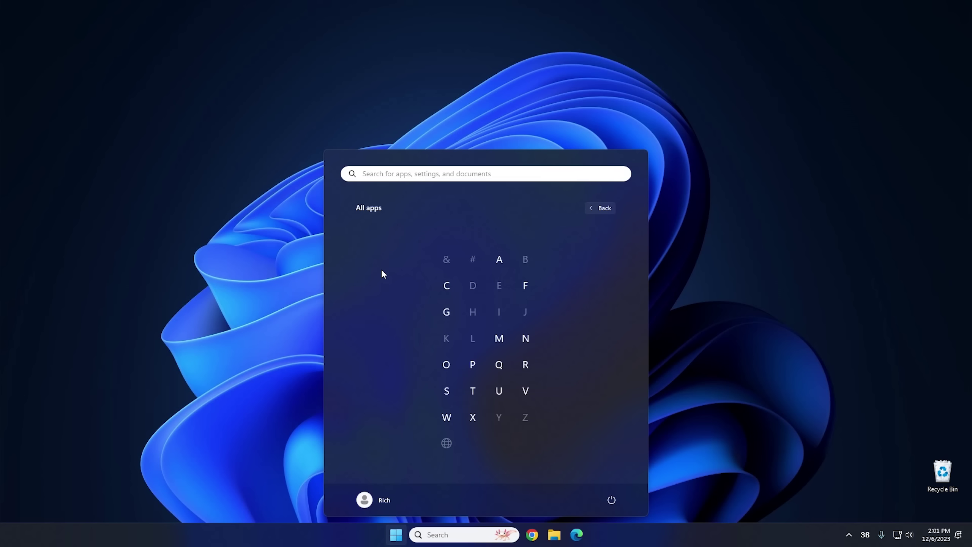
left_click(525, 364)
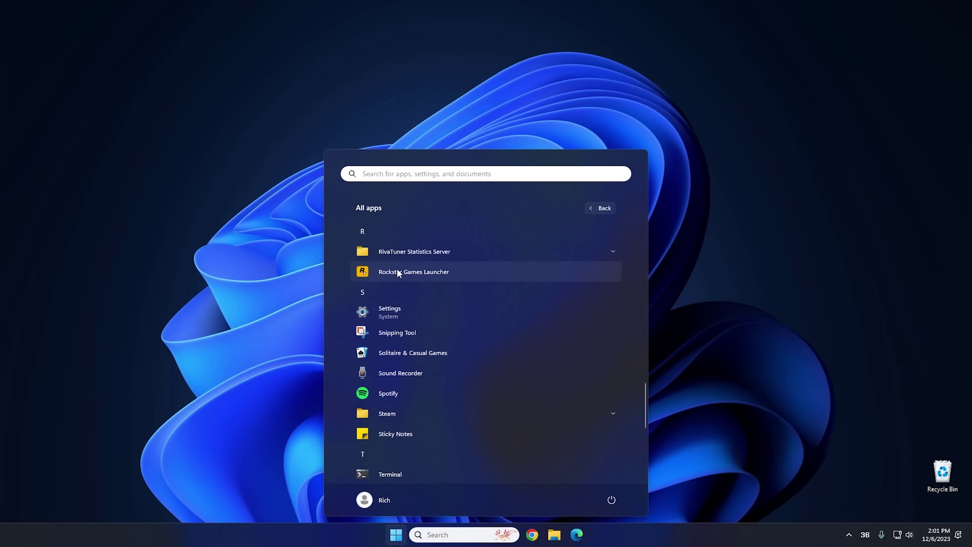
left_click(373, 292)
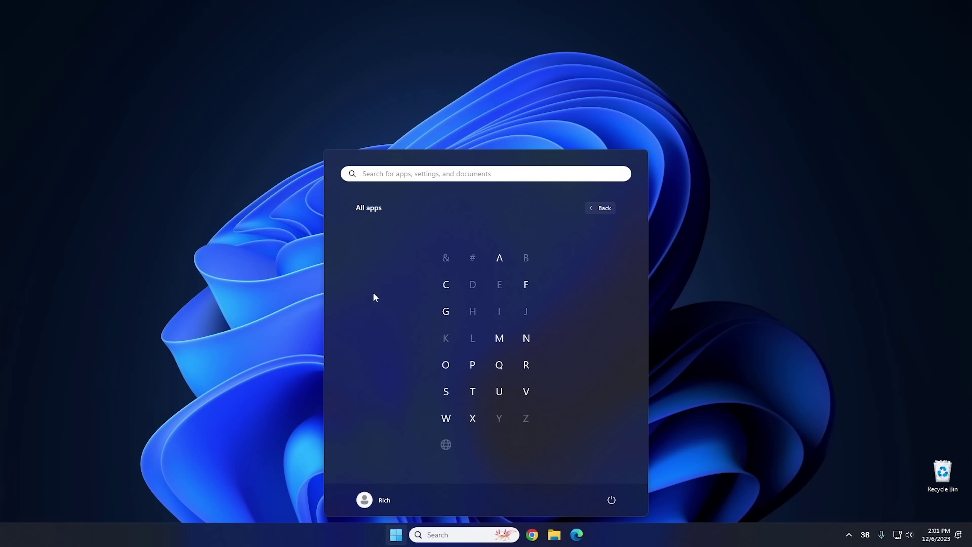
left_click(448, 285)
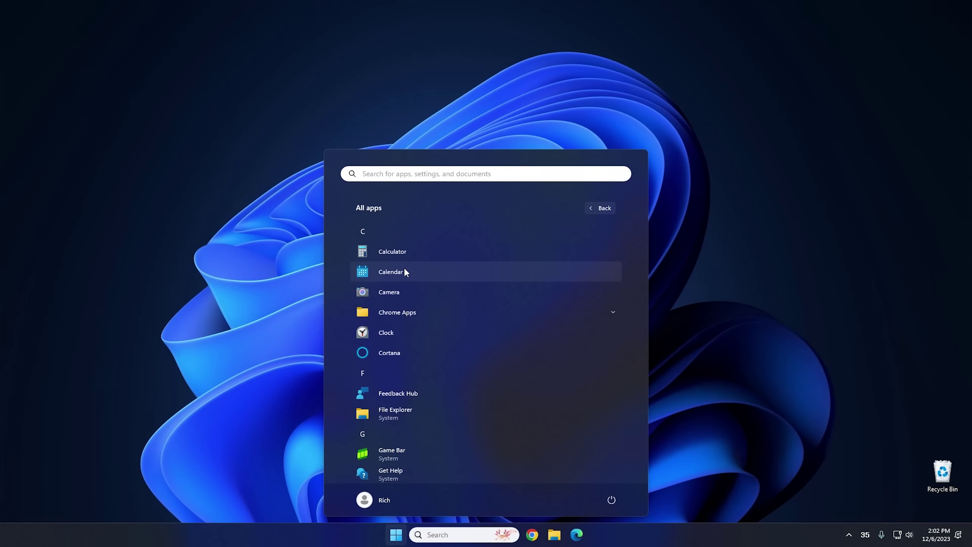
left_click(301, 291)
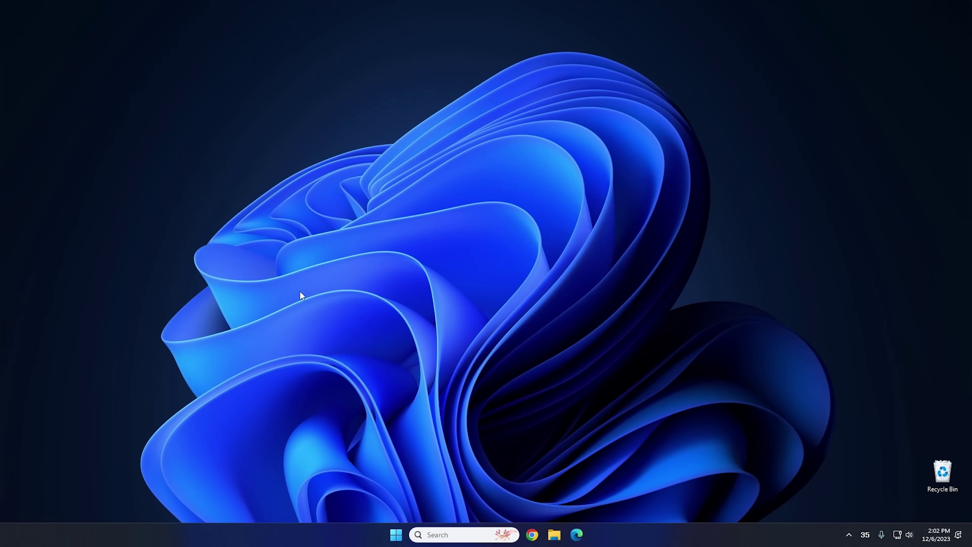
Open Task Manager, view the memory and Disk 0 (C:) performance graphs, and close it
right_click(264, 540)
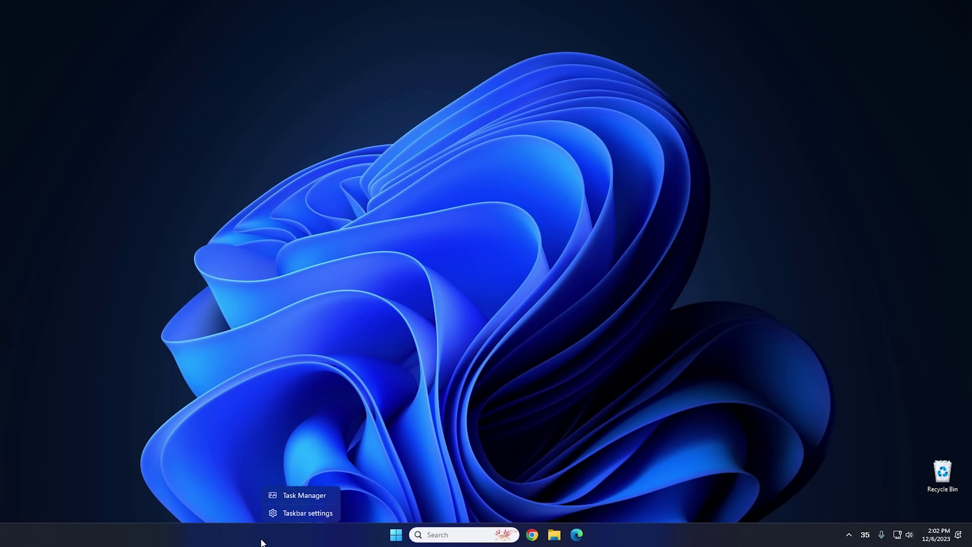
left_click(306, 496)
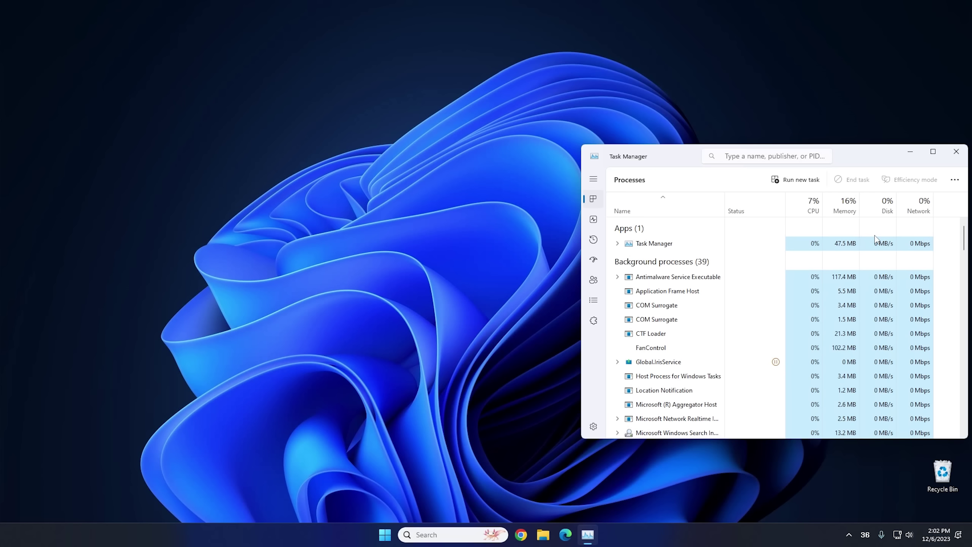
left_click(593, 219)
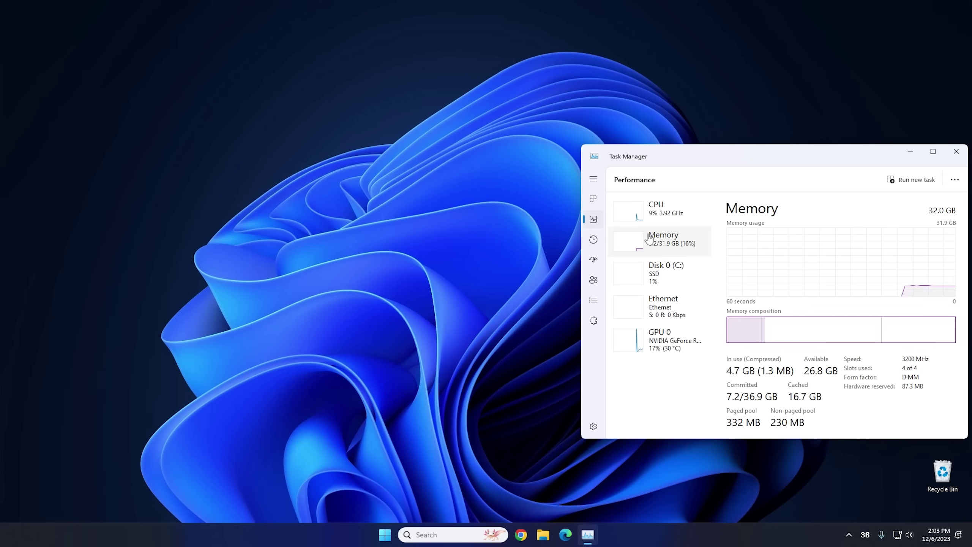
left_click(668, 288)
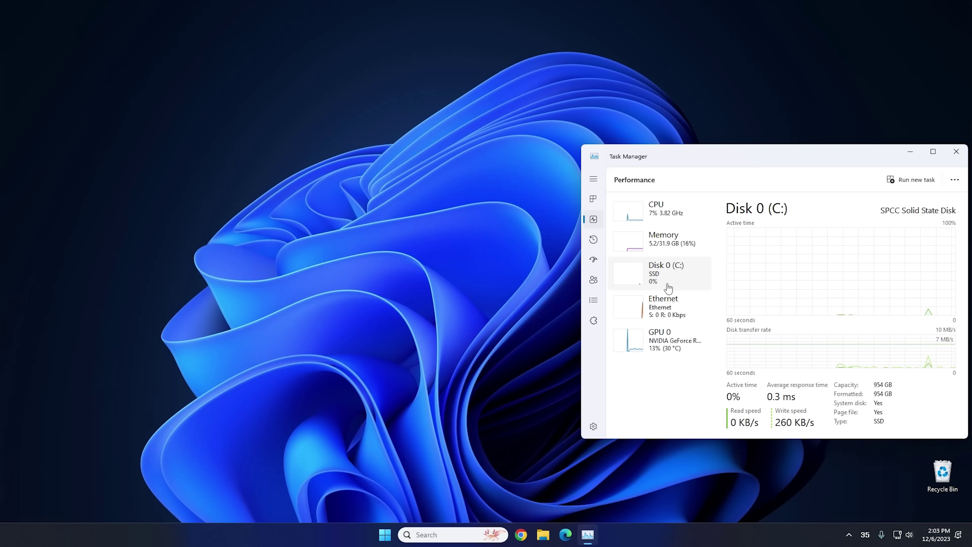
left_click(956, 153)
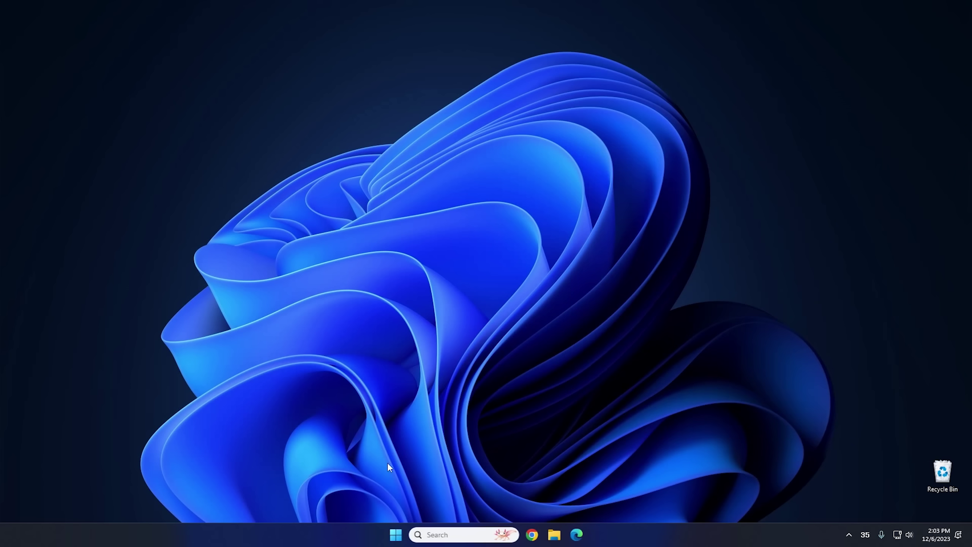
Search Windows for "task", open Task Scheduler, and reposition its window higher on the desktop
left_click(396, 538)
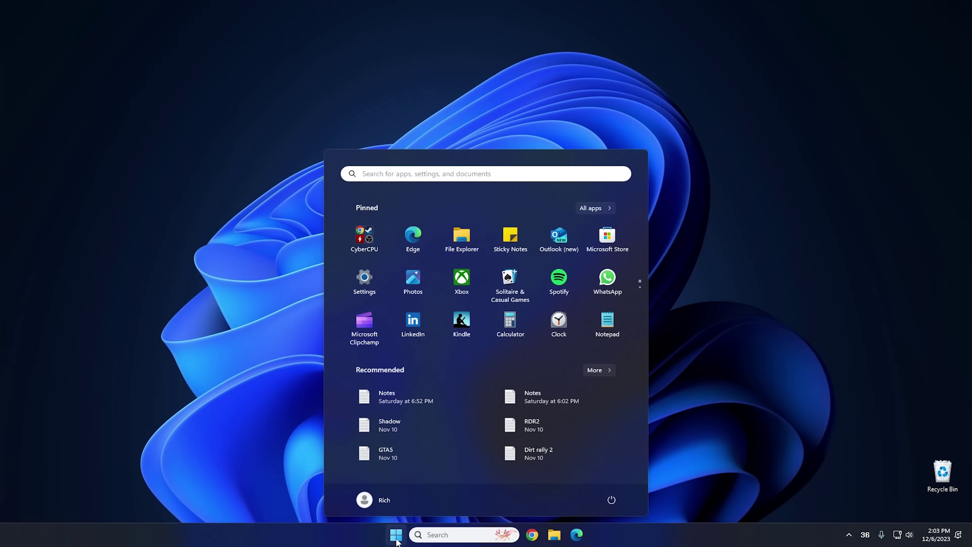
type("task")
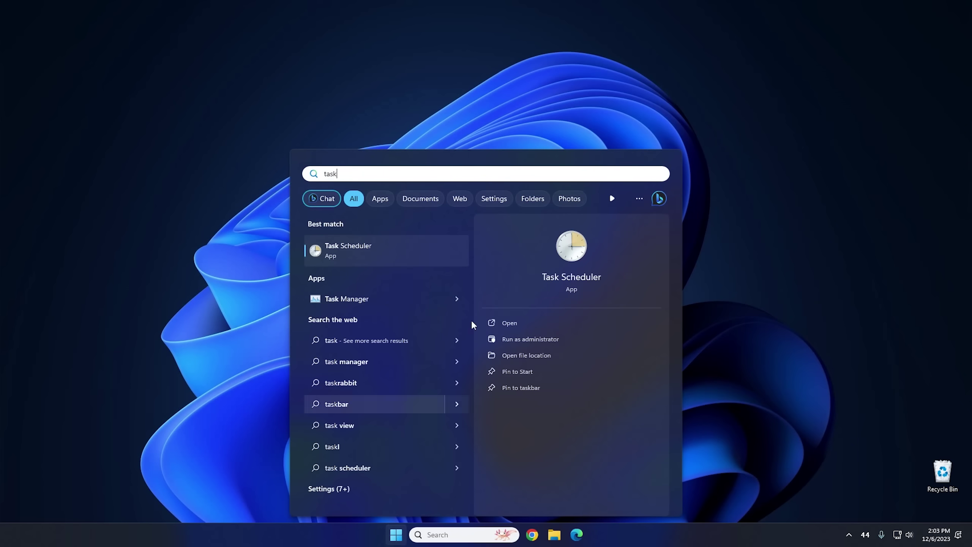
left_click(393, 259)
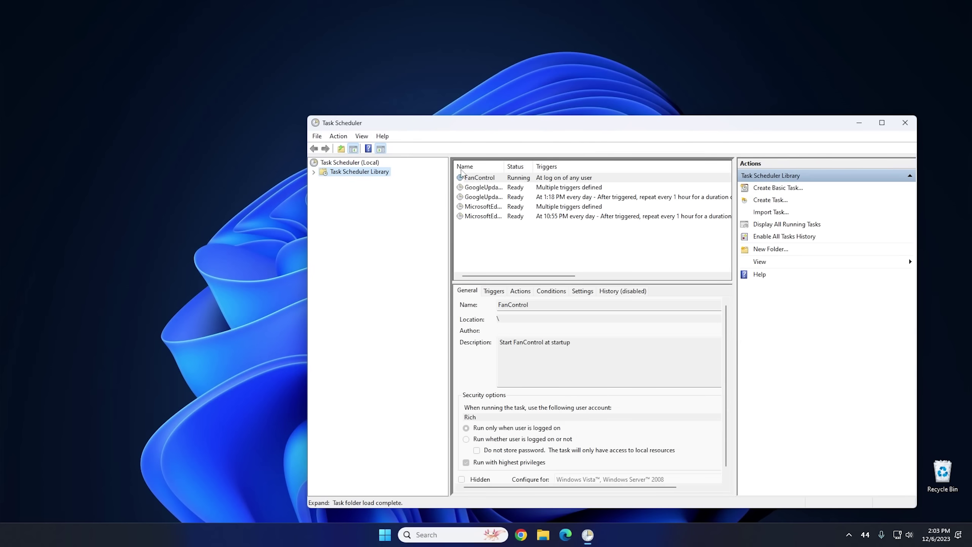
left_click_drag(461, 128, 406, 90)
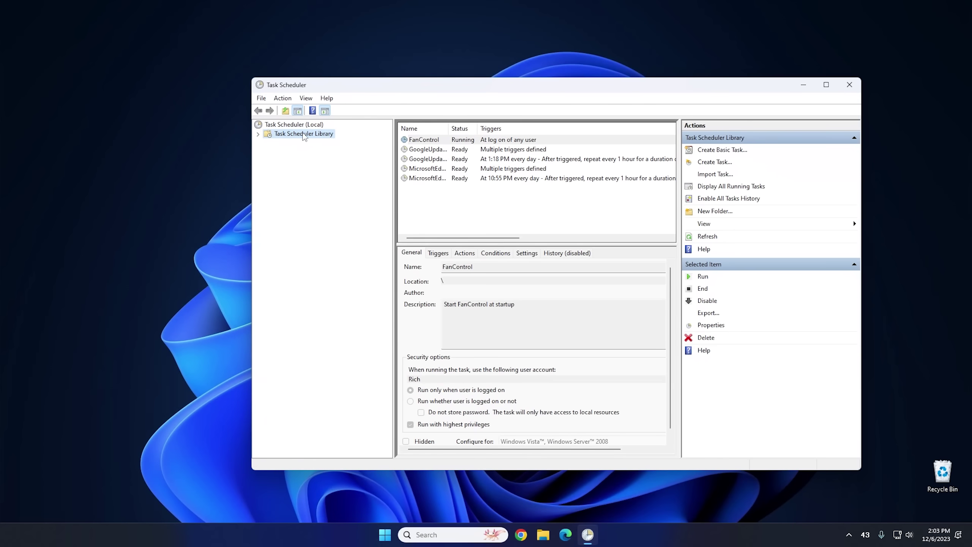
Expand the Task Scheduler Library through Microsoft and Windows, and select the Windows Defender folder
left_click(258, 134)
left_click(268, 152)
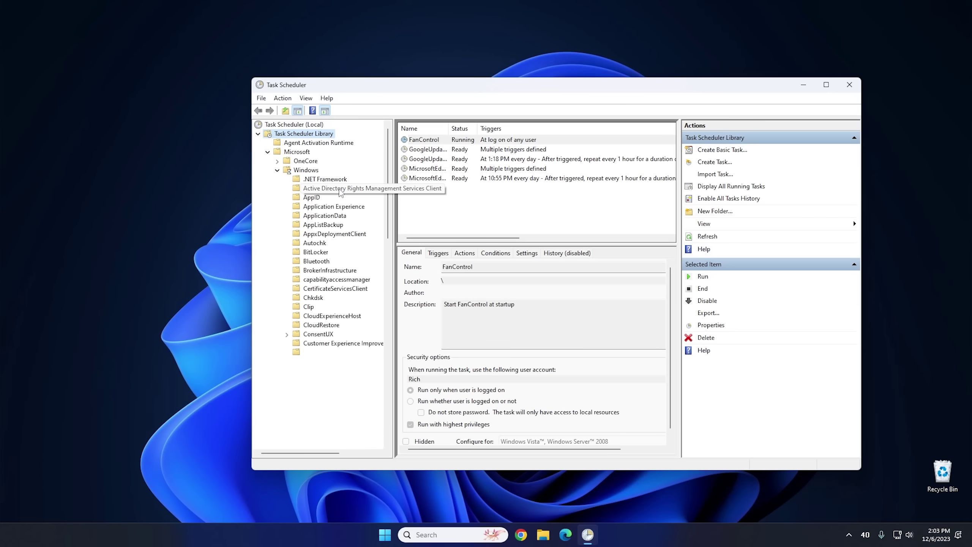
scroll(346, 197, "down", 9)
scroll(346, 198, "down", 20)
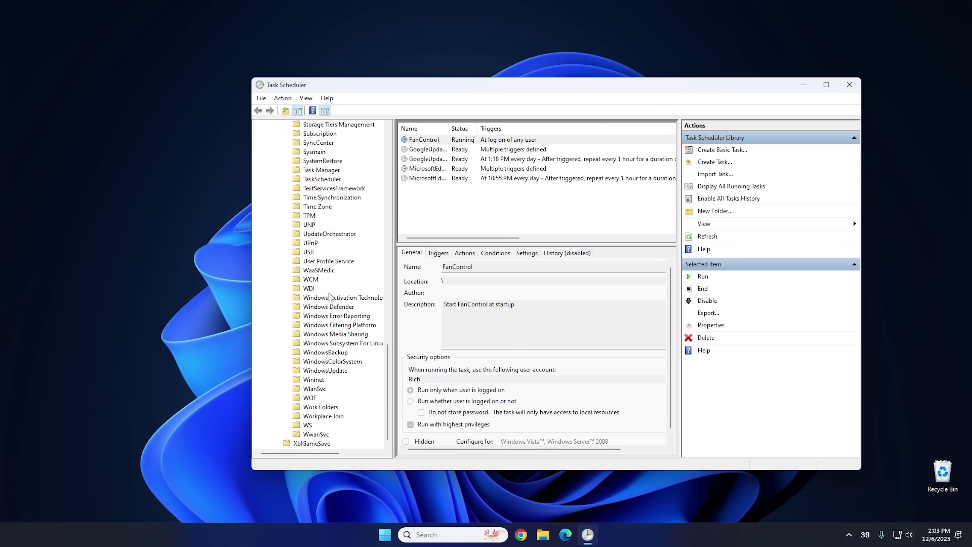
left_click(336, 306)
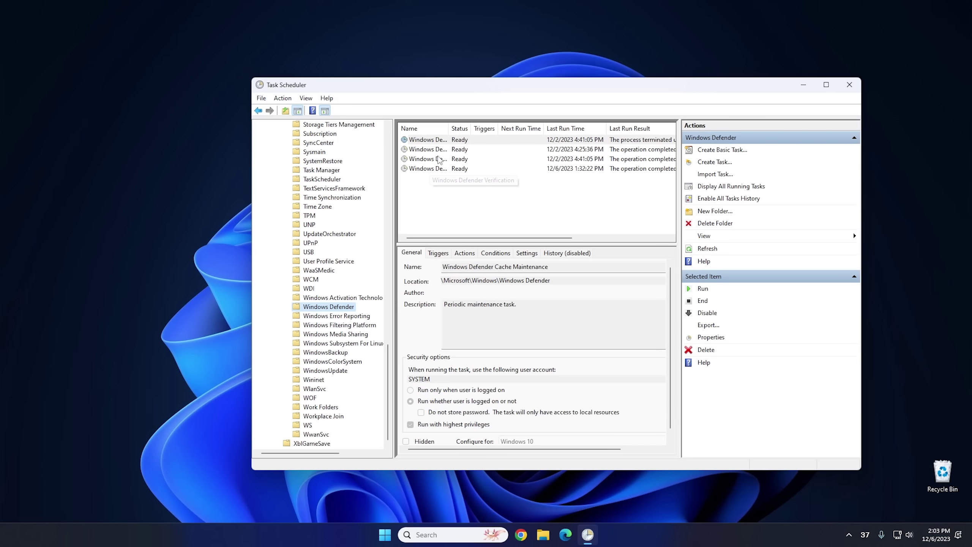
Widen the task list's Name column and set Windows Defender Cache Maintenance to start only if the computer is idle
left_click_drag(450, 130, 522, 130)
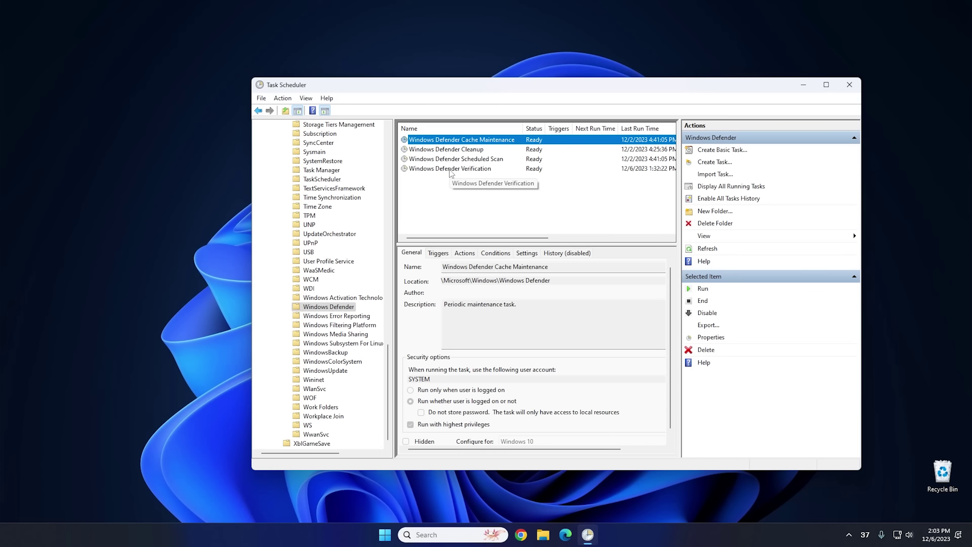
double_click(462, 140)
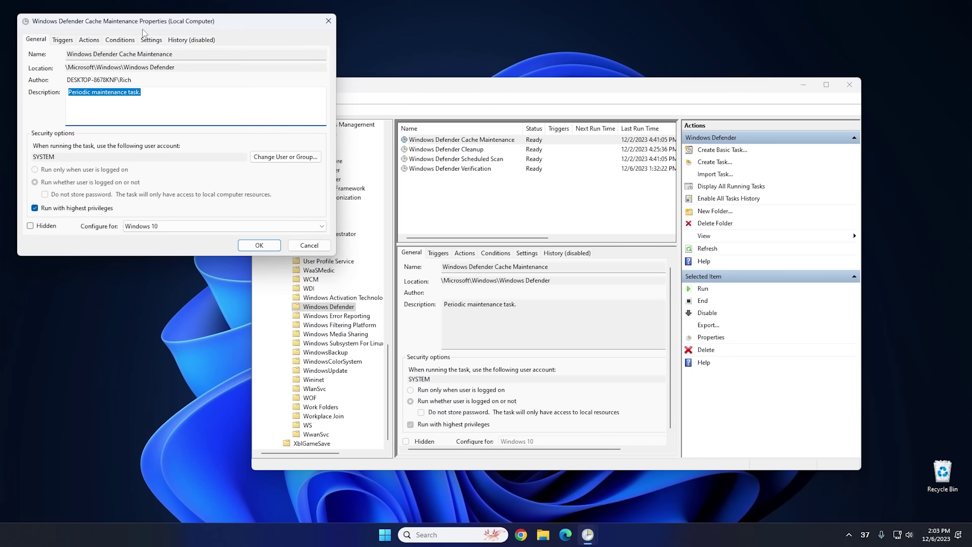
left_click(119, 40)
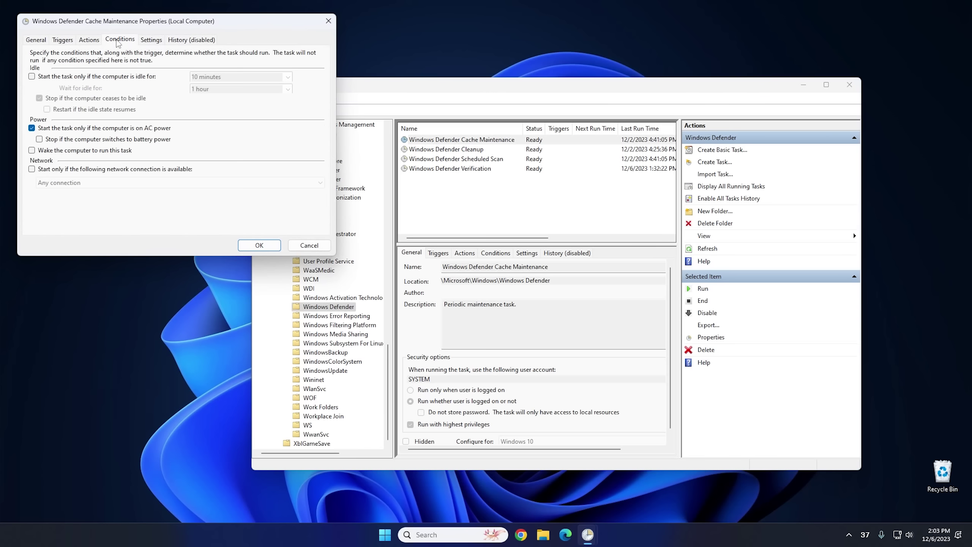
left_click(47, 79)
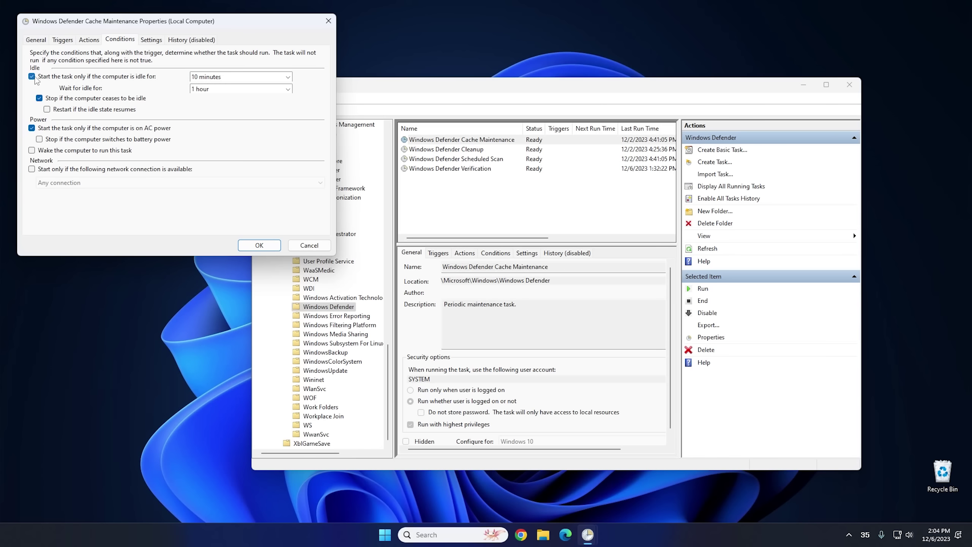
left_click(259, 245)
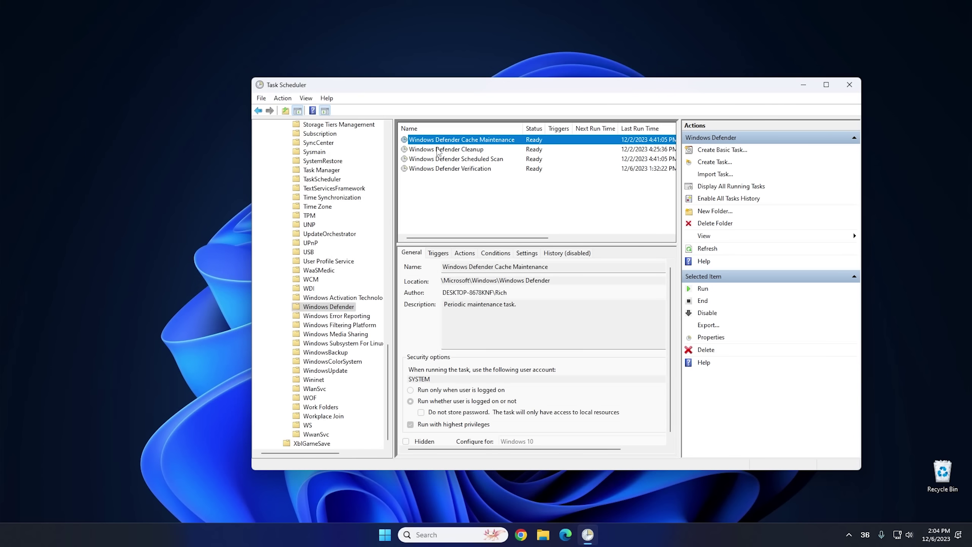
Set the Windows Defender Cleanup task to start only if the computer is idle
double_click(438, 152)
left_click(132, 53)
left_click(69, 91)
left_click(268, 257)
Enable the idle start condition for the Windows Defender Scheduled Scan task and save it
double_click(436, 159)
left_click(142, 68)
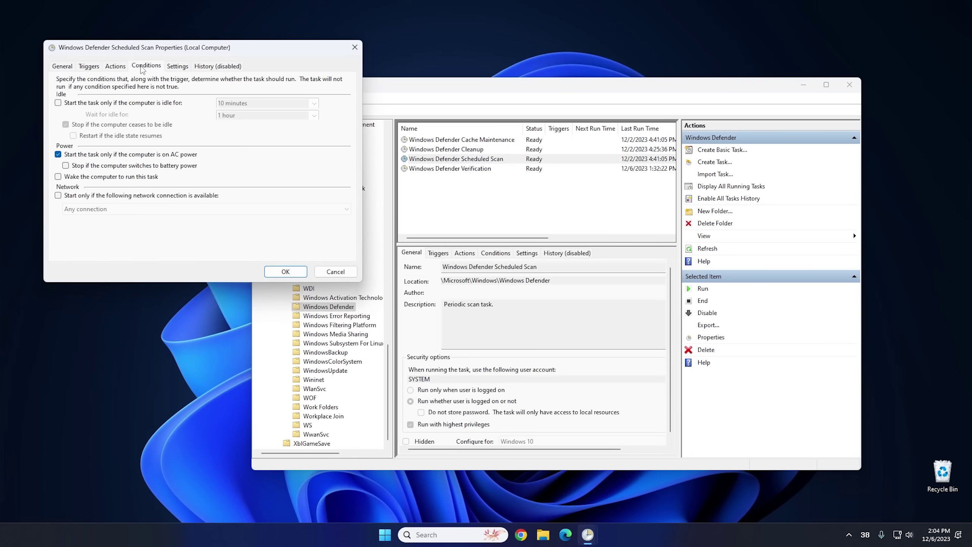
left_click(76, 104)
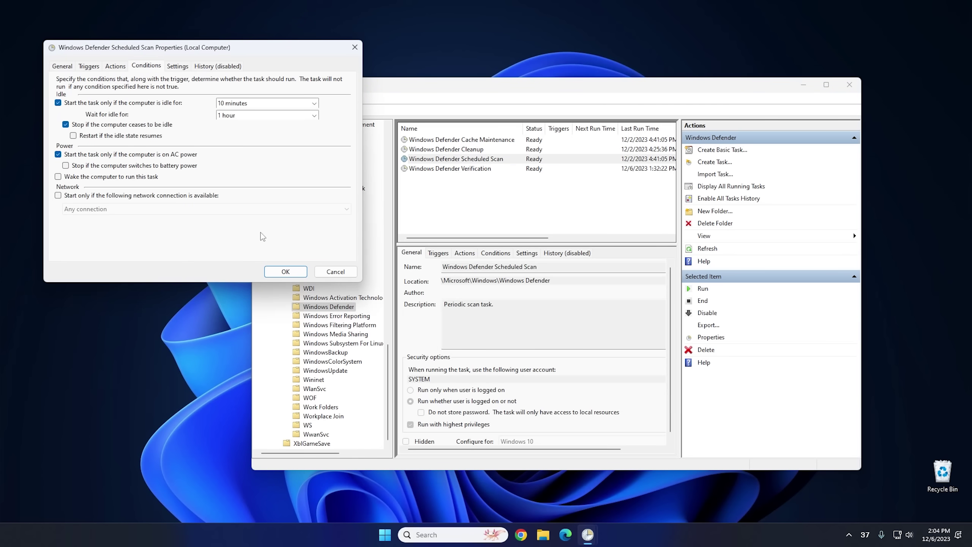
left_click(287, 271)
Enable the idle start condition in the Windows Defender Verification task's properties
double_click(442, 169)
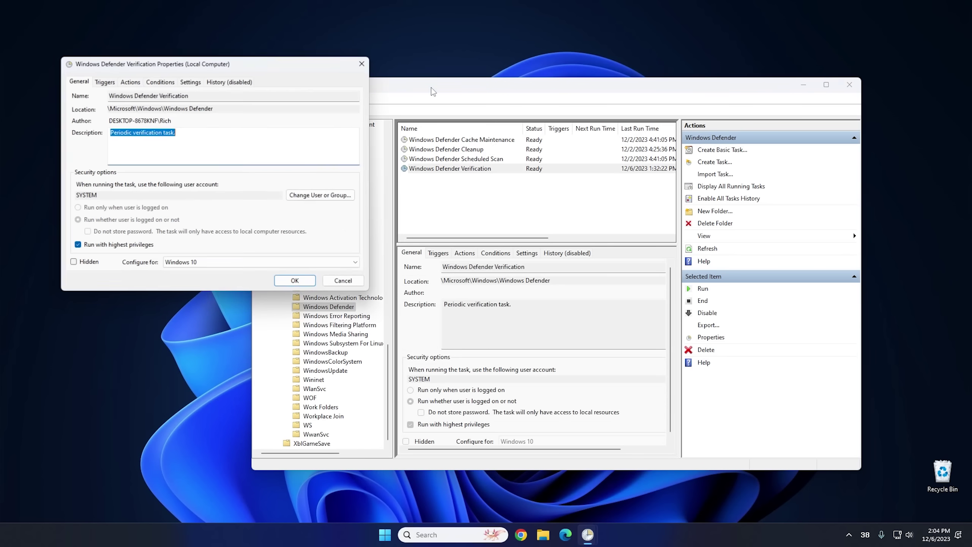
left_click(159, 79)
left_click(107, 119)
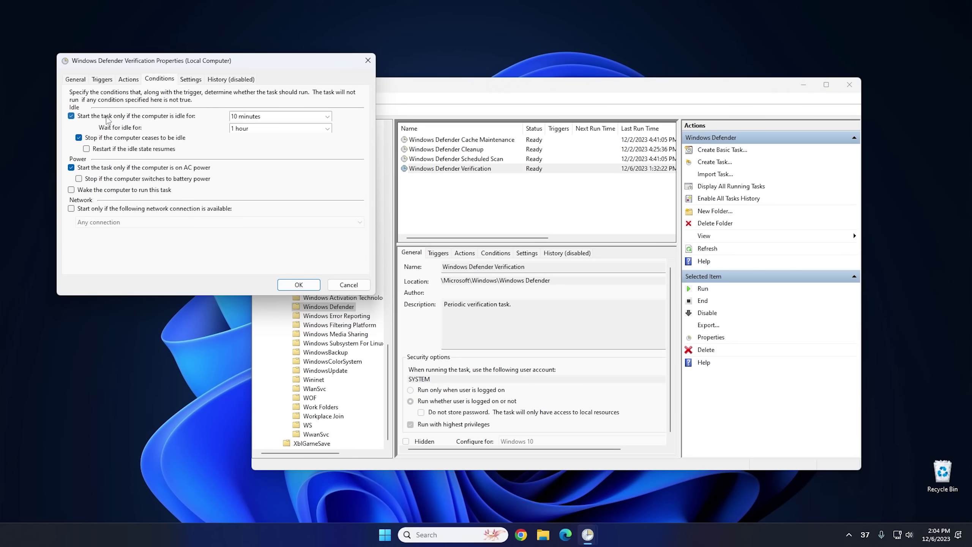
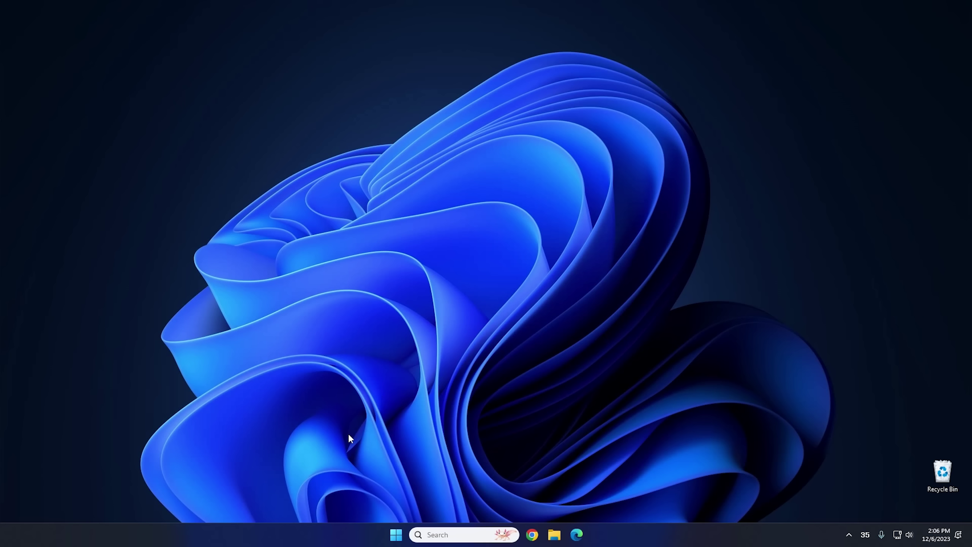
Open Task Manager from the taskbar, shift its window slightly, and look through the list of running processes
right_click(311, 533)
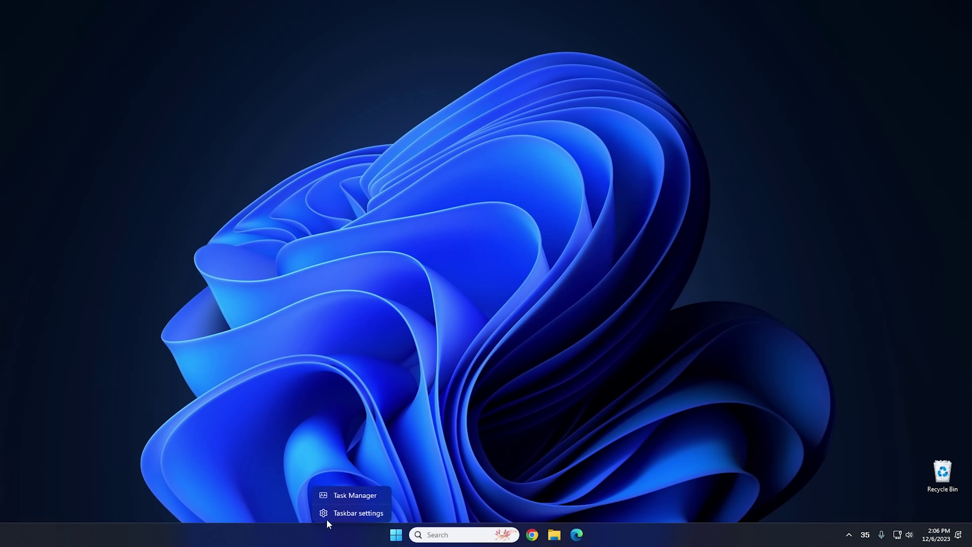
left_click(355, 494)
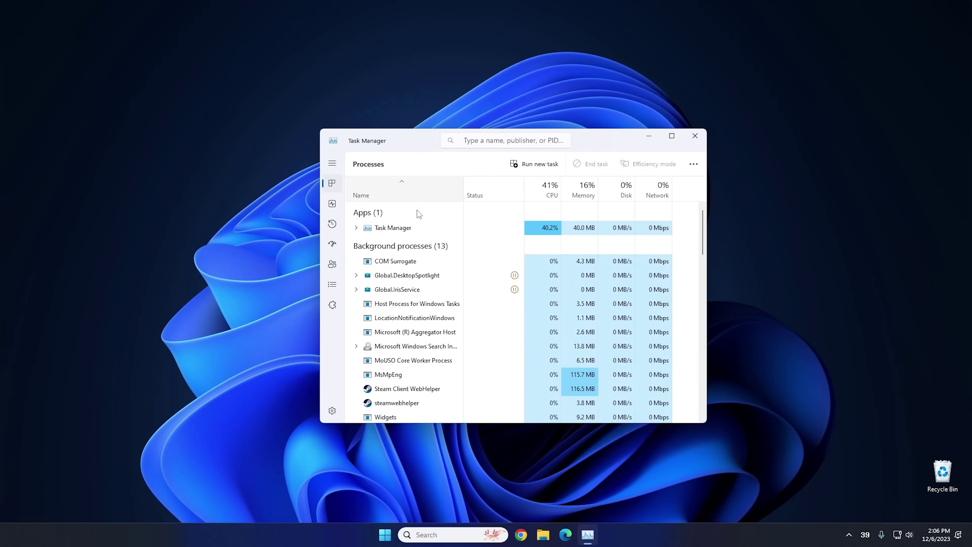
left_click_drag(429, 140, 448, 140)
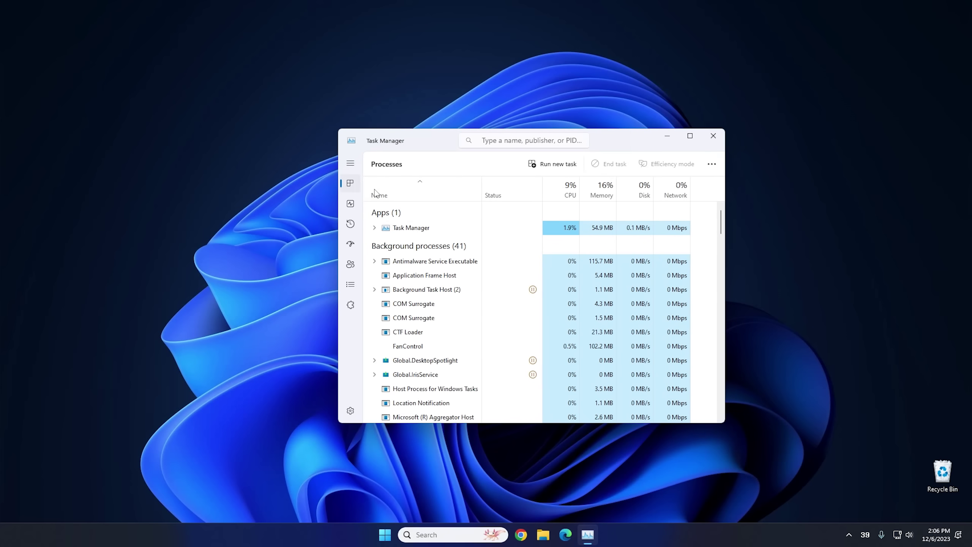
scroll(428, 304, "down", 9)
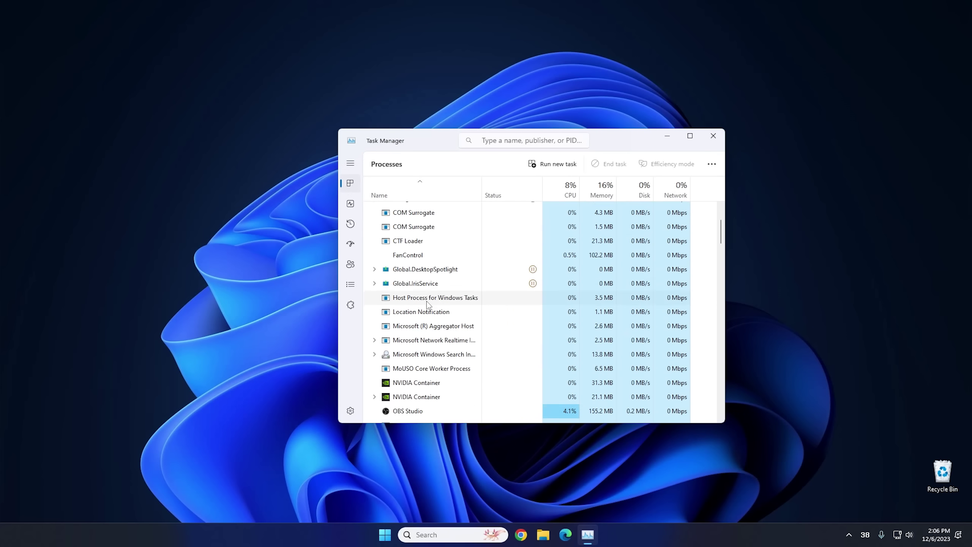
scroll(428, 304, "up", 9)
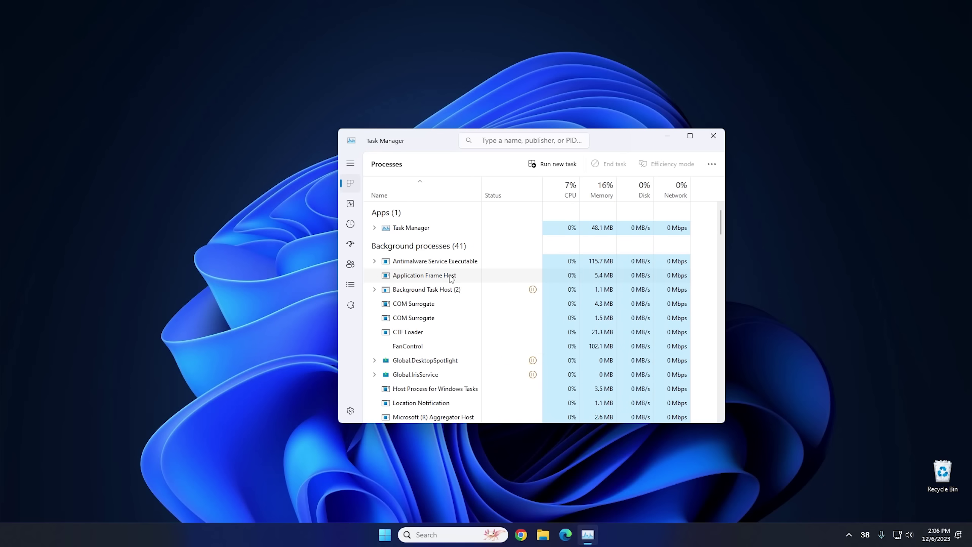
scroll(444, 300, "down", 3)
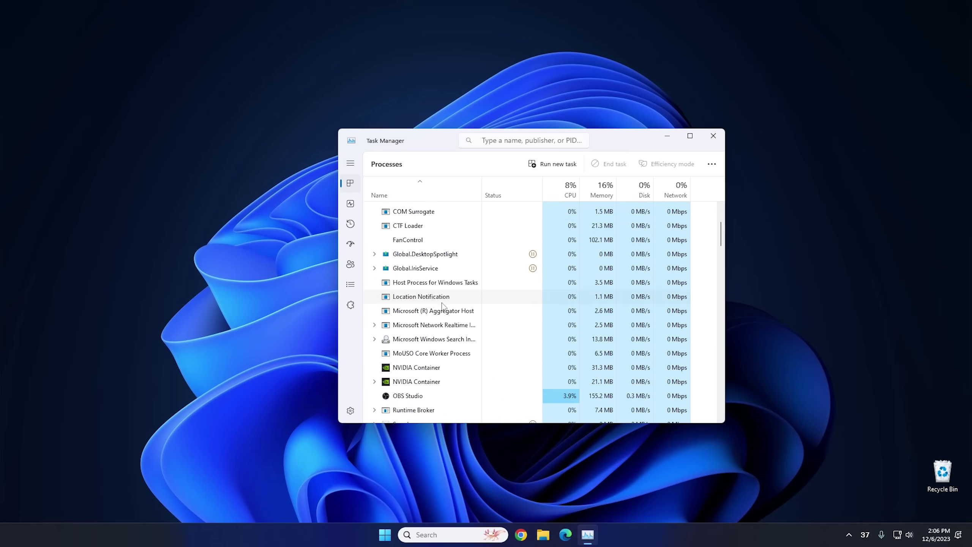
scroll(443, 303, "up", 3)
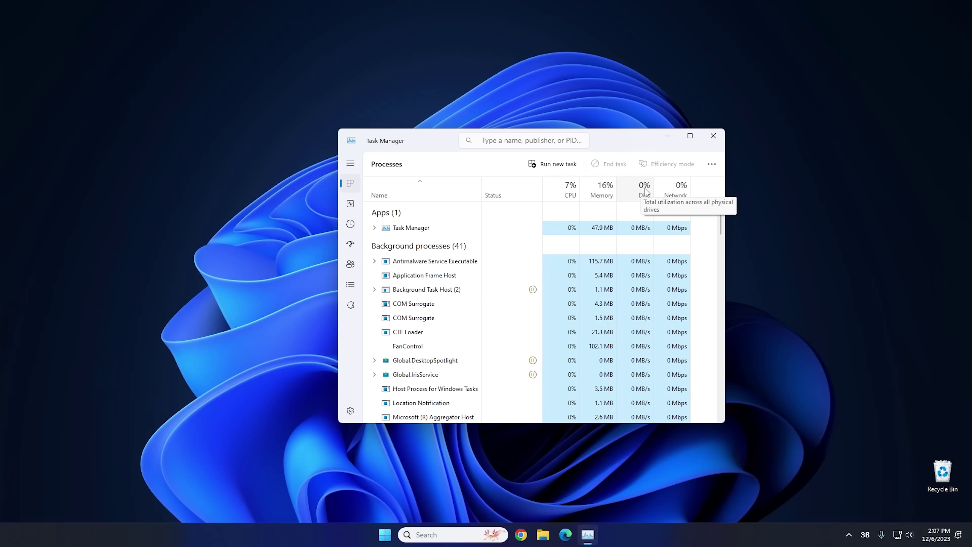
Sort the processes by CPU usage, look through the list with live updates paused, and close Task Manager
left_click(567, 189)
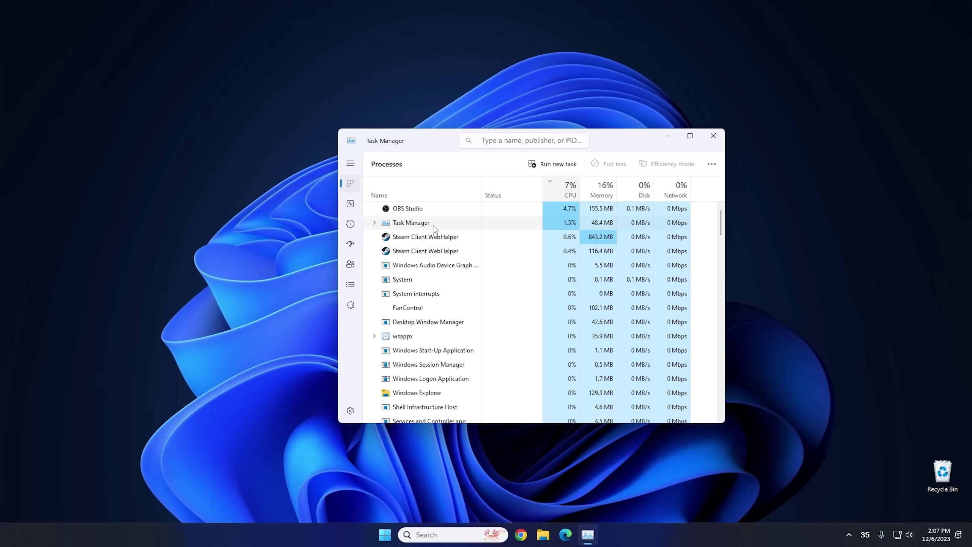
key("ctrl")
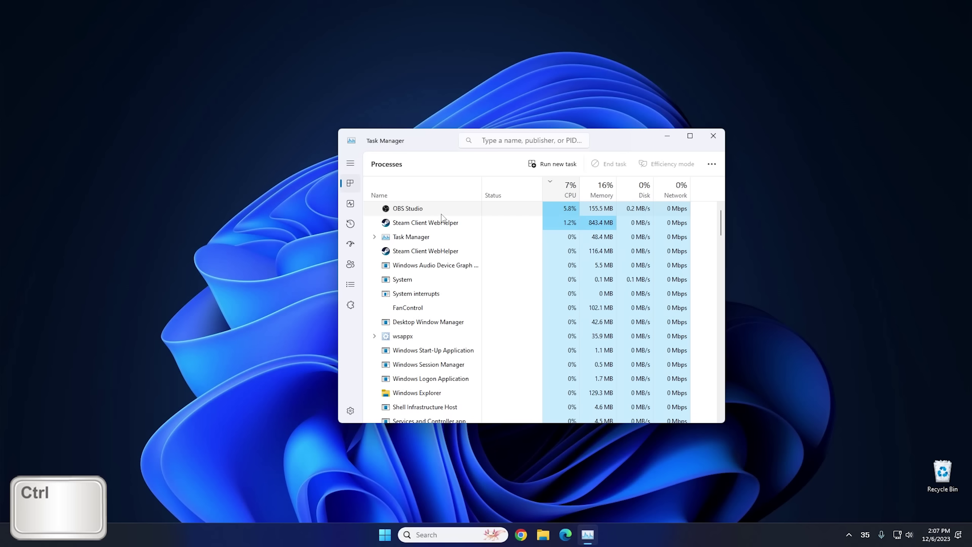
scroll(442, 276, "down", 2)
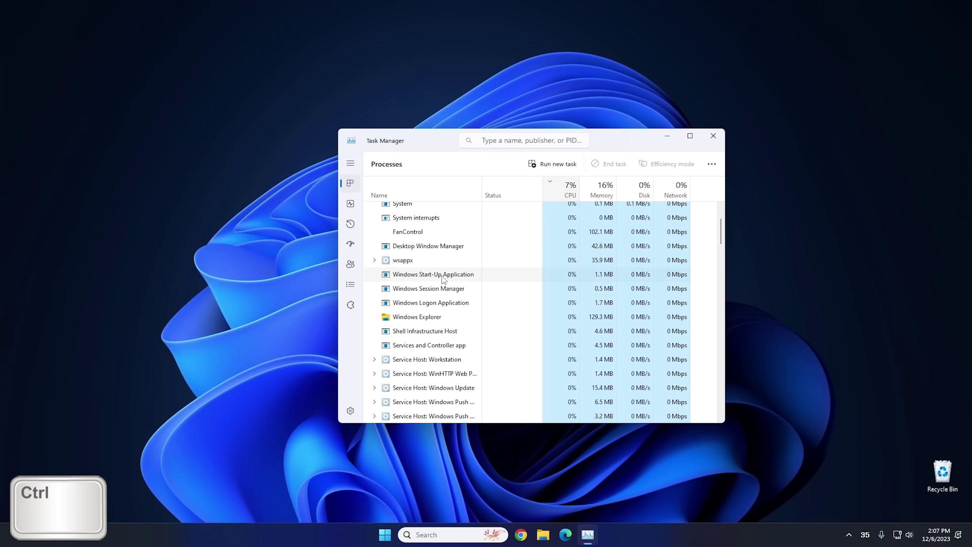
scroll(442, 276, "down", 7)
scroll(442, 276, "up", 3)
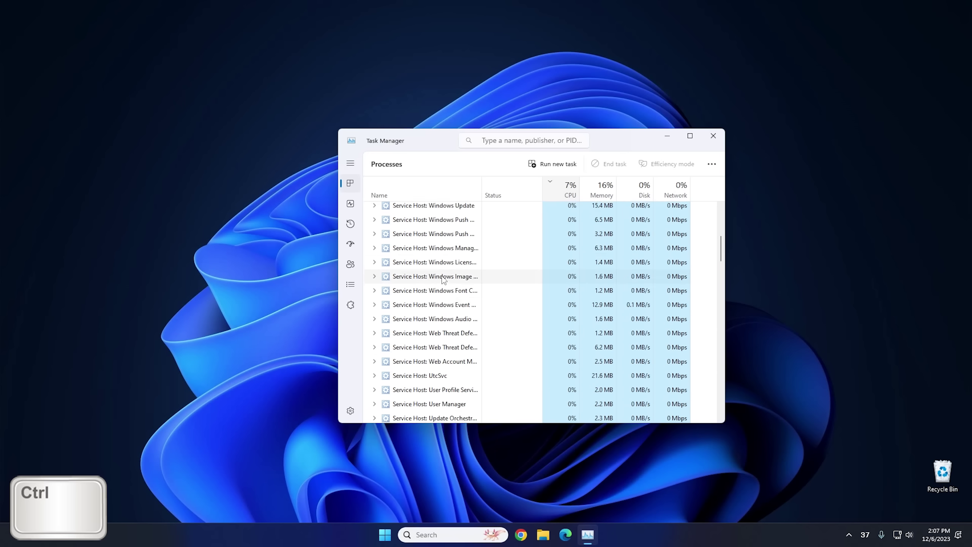
scroll(442, 277, "up", 6)
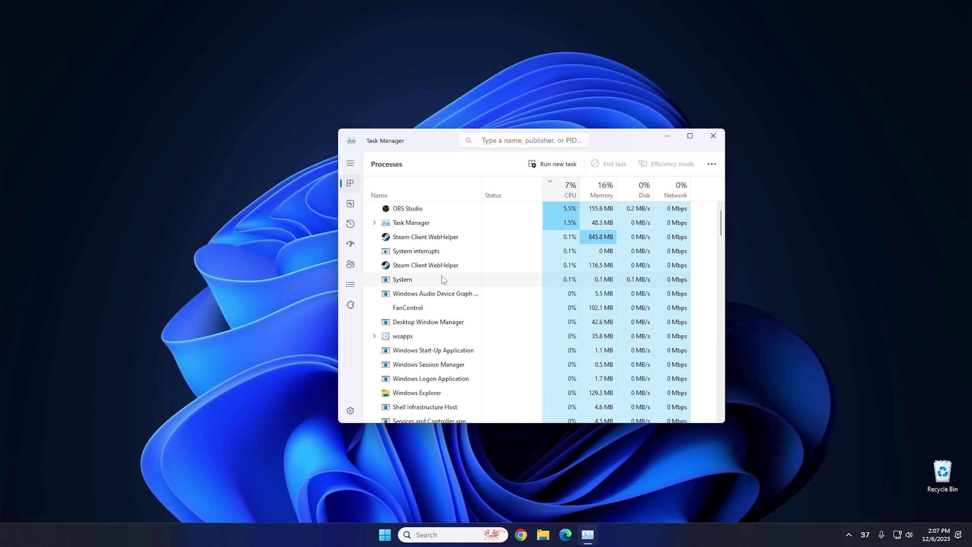
key("ctrl")
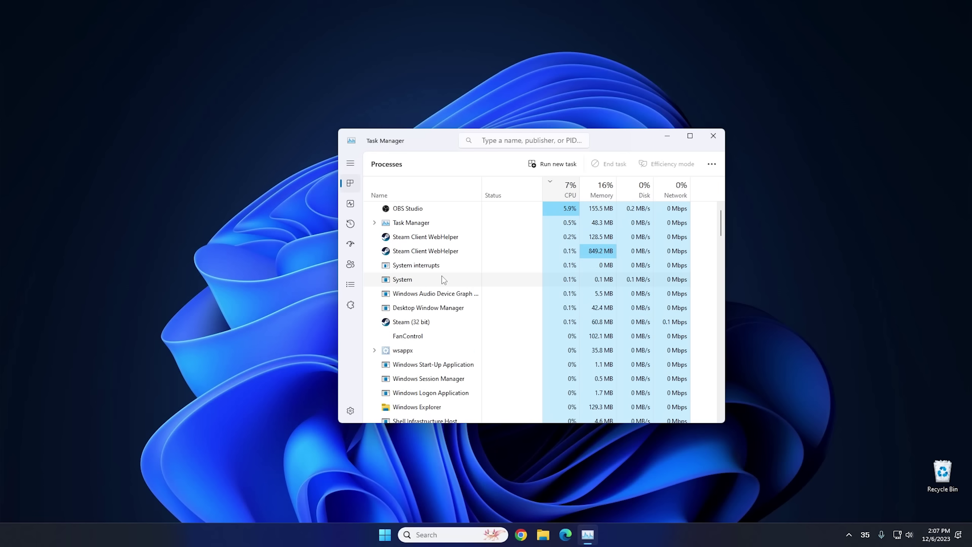
left_click(706, 140)
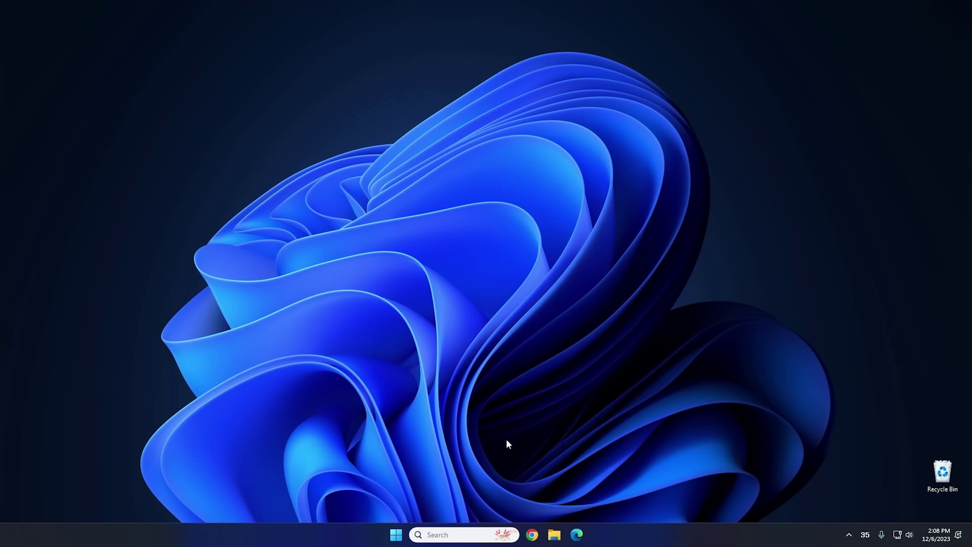
Open Bing Chat from Windows search, ask "are you going to take over the world", and close the browser window
left_click(505, 536)
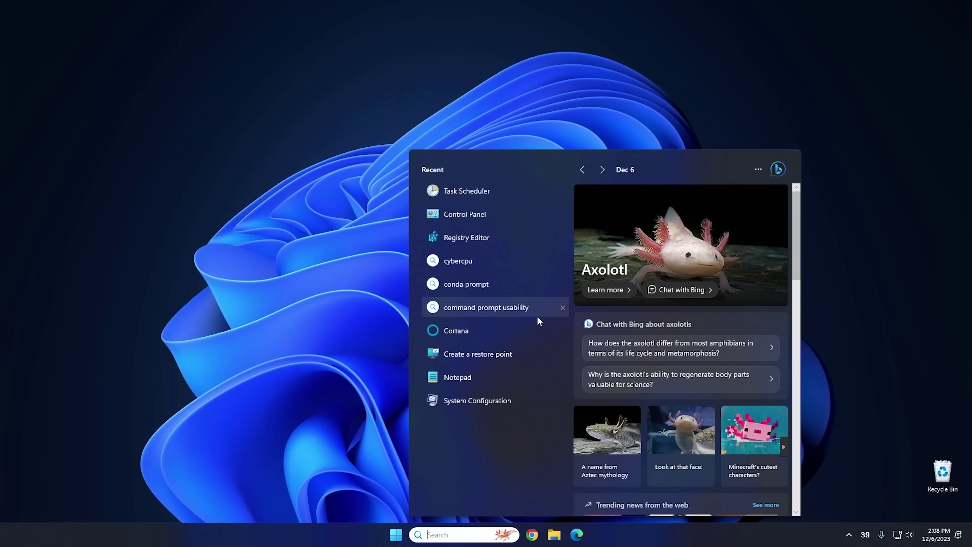
left_click(779, 172)
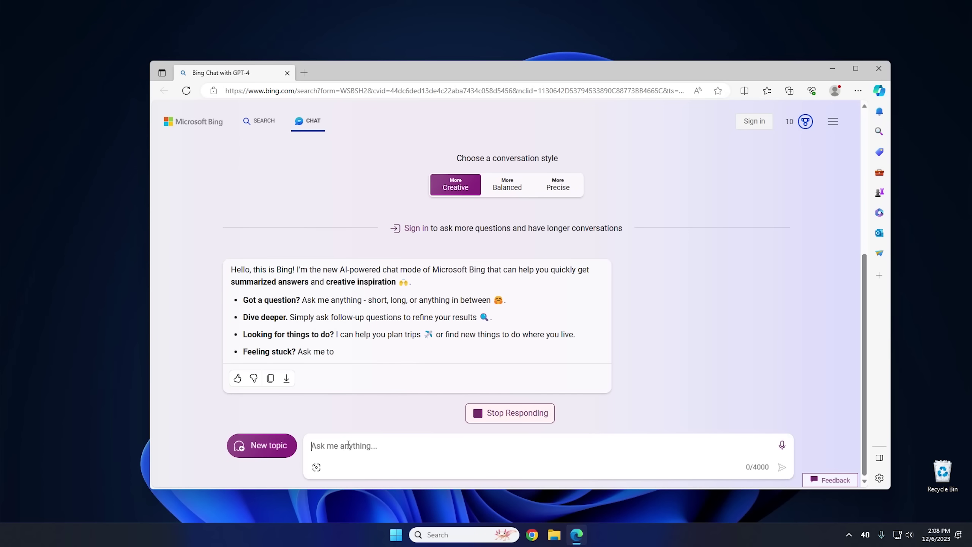
type("a")
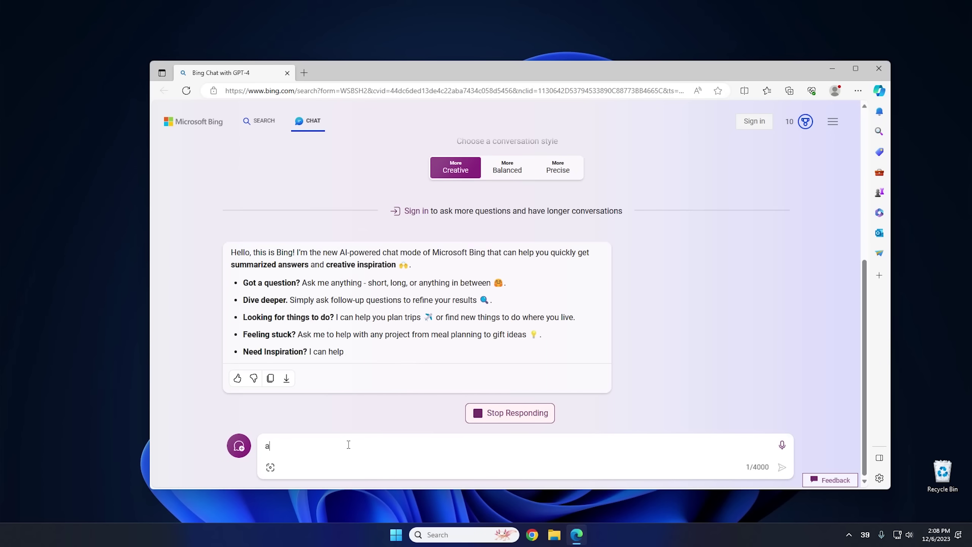
type("re you going")
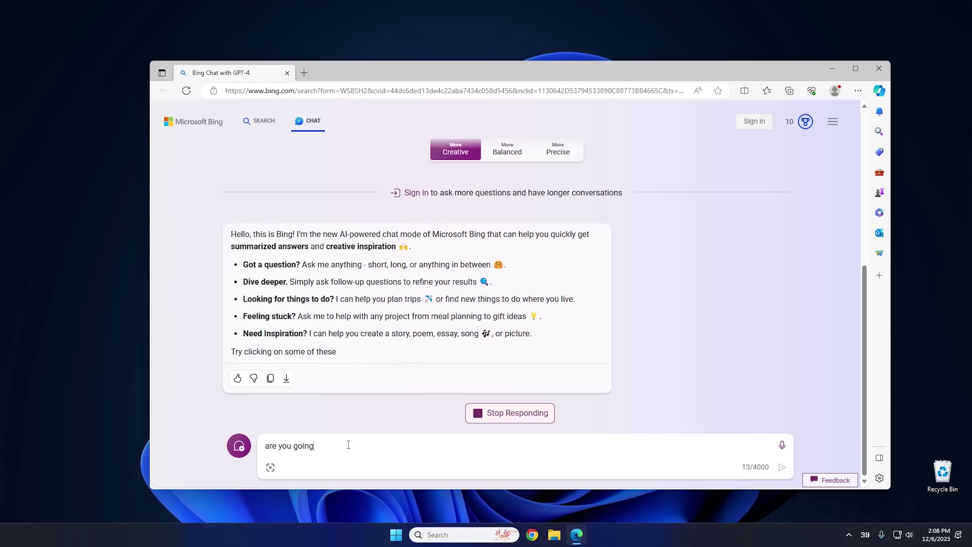
type(" to take over the worls")
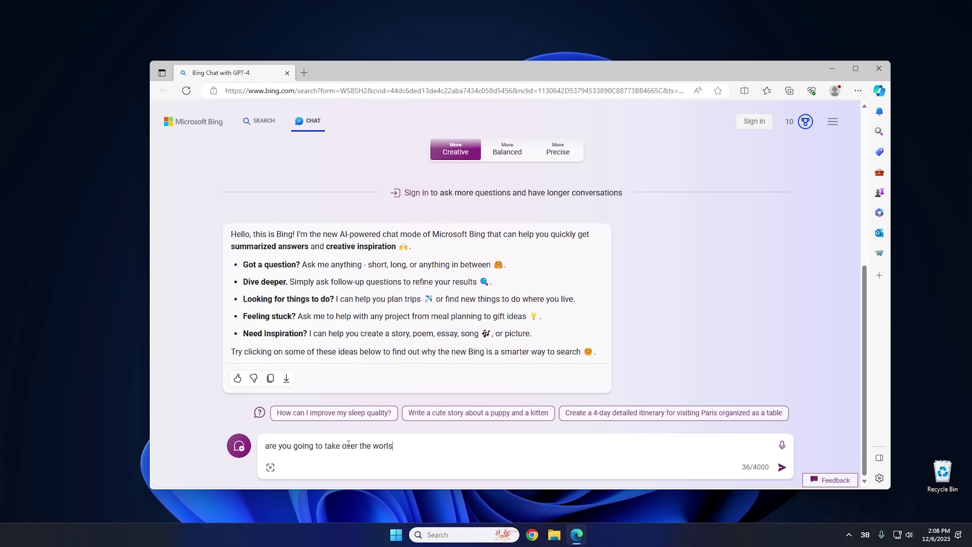
key("BackSpace")
type("d")
key("Return")
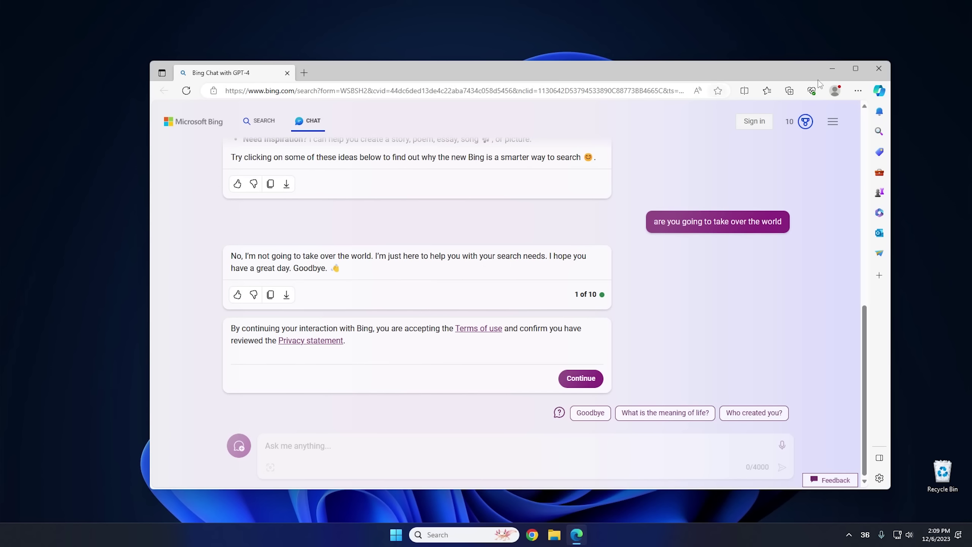
left_click(878, 69)
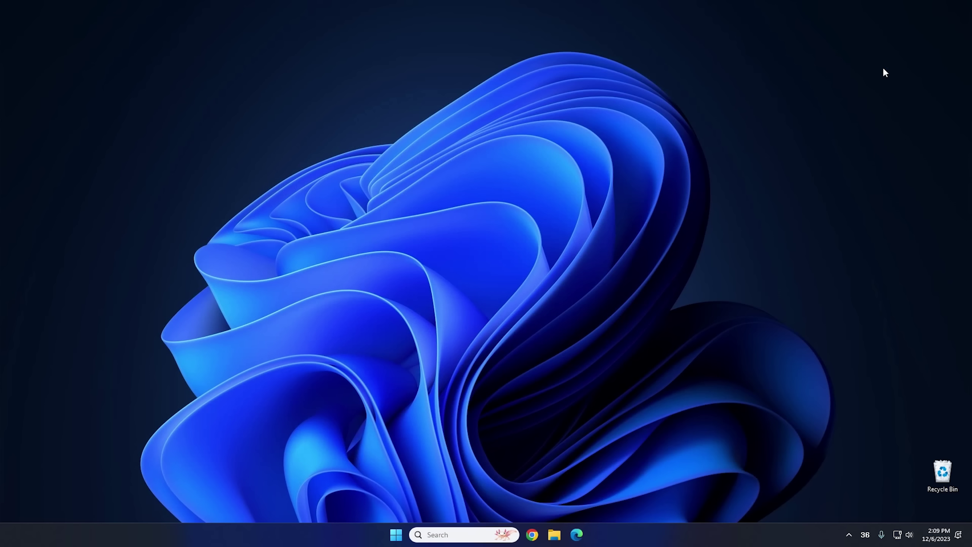
Search for "cybercpu" from the Start menu
left_click(467, 536)
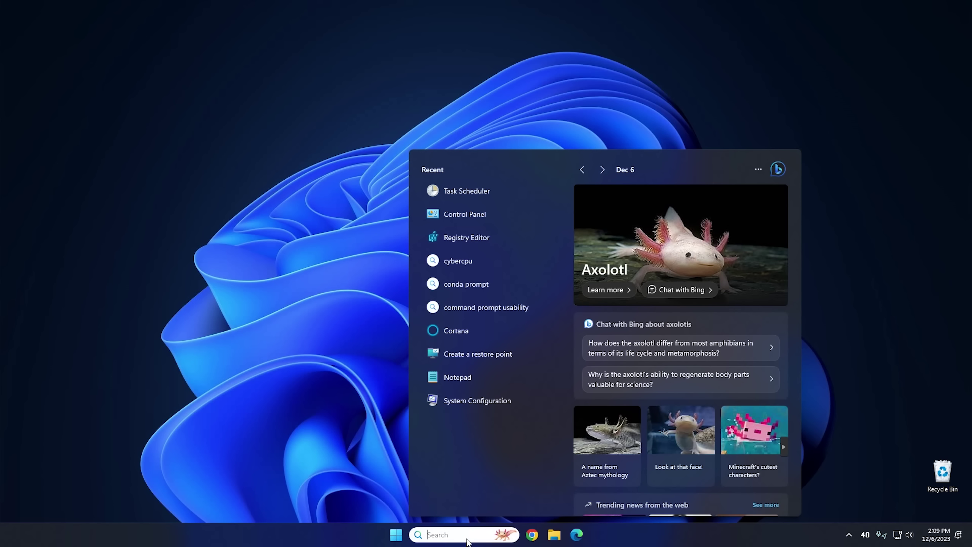
left_click(394, 539)
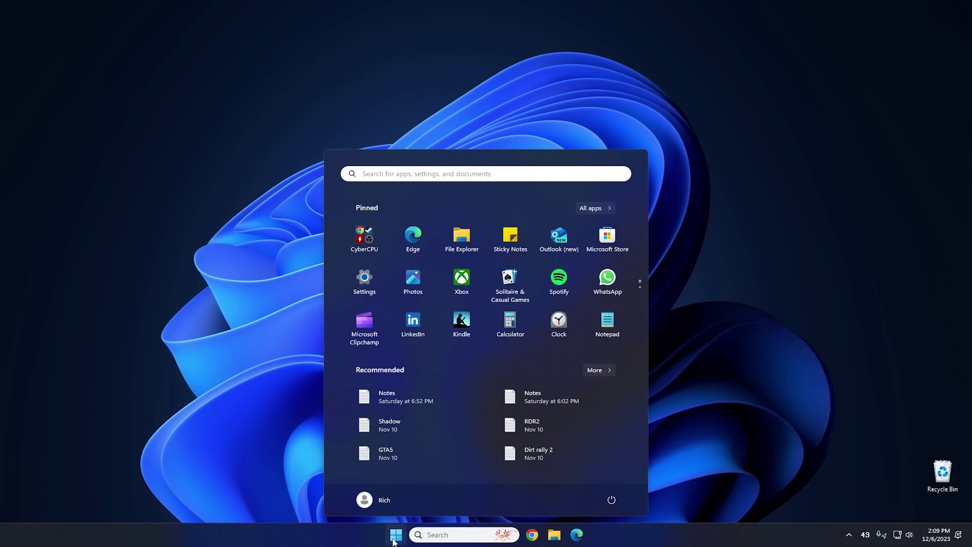
type("cyber")
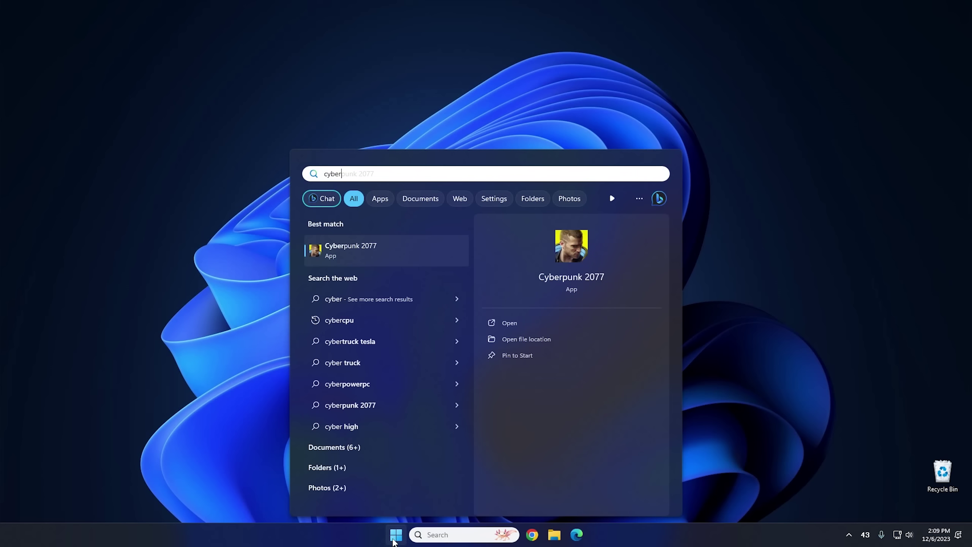
type("cpu")
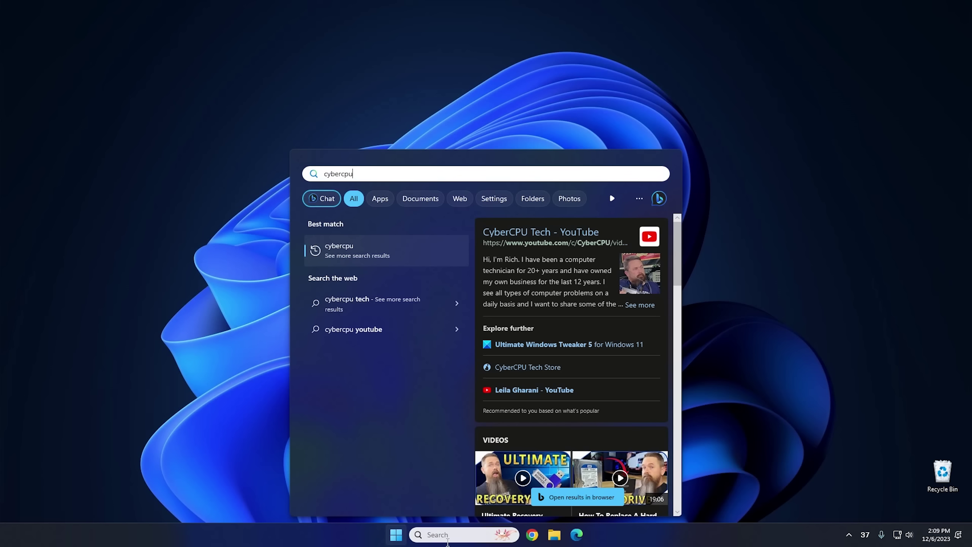
Dismiss the open search, launch Registry Editor from a Start menu search for "regedit", and allow it to make changes
left_click(262, 421)
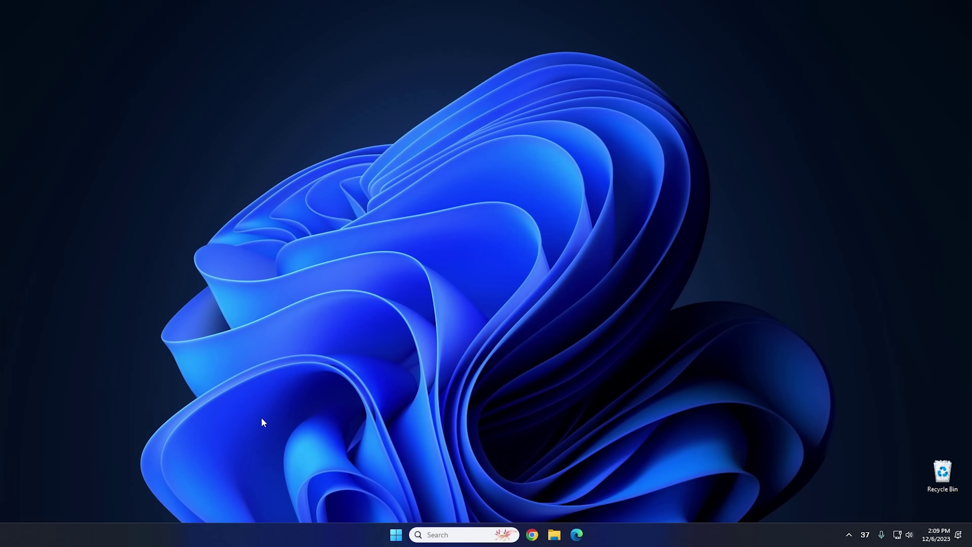
left_click(395, 534)
type("regedit")
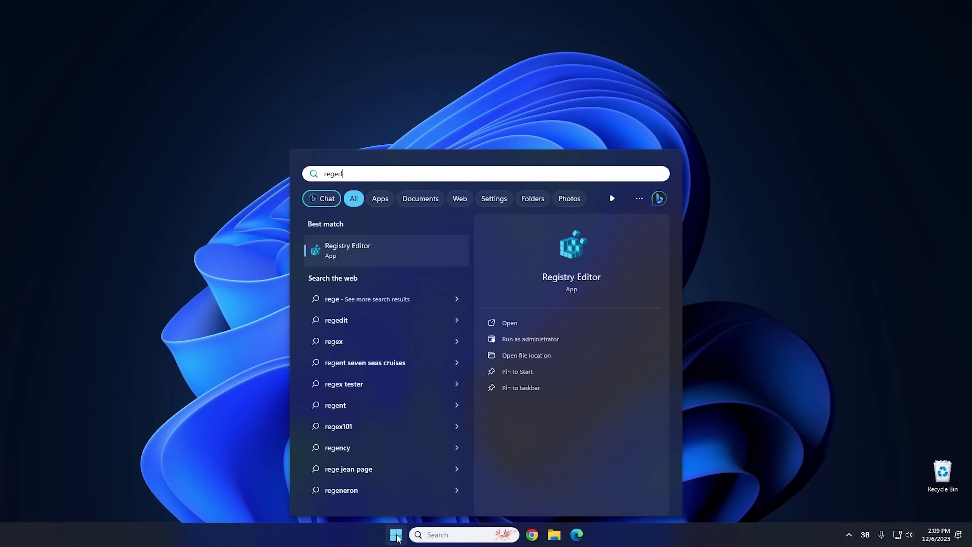
left_click(384, 257)
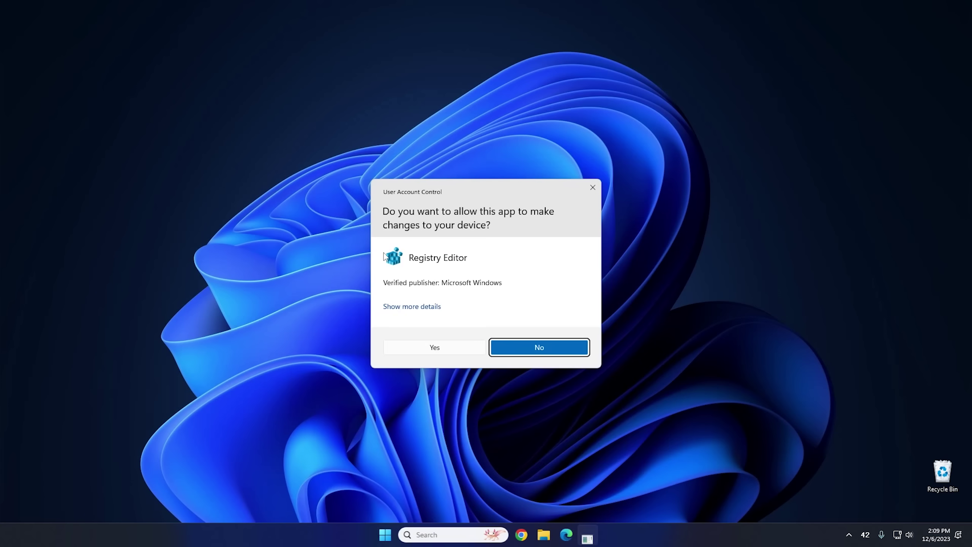
left_click(538, 347)
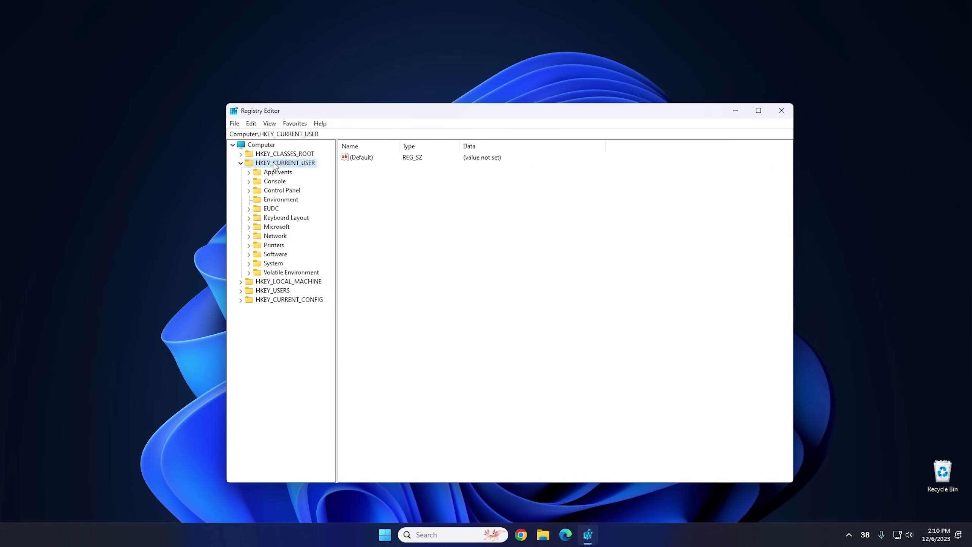
Navigate in the registry tree to HKEY_CURRENT_USER\Software\Policies\Microsoft\Windows and expand that key
left_click(276, 255)
double_click(275, 255)
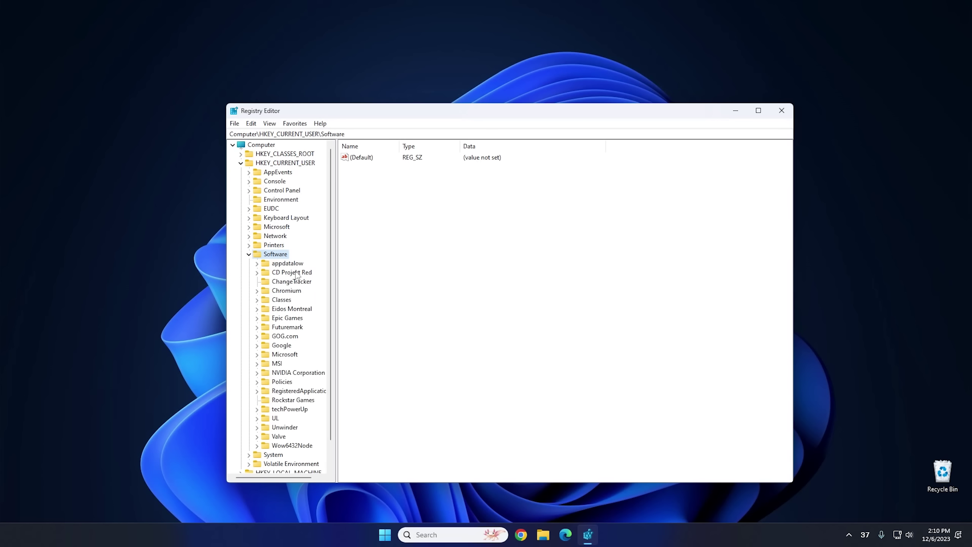
scroll(299, 304, "down", 1)
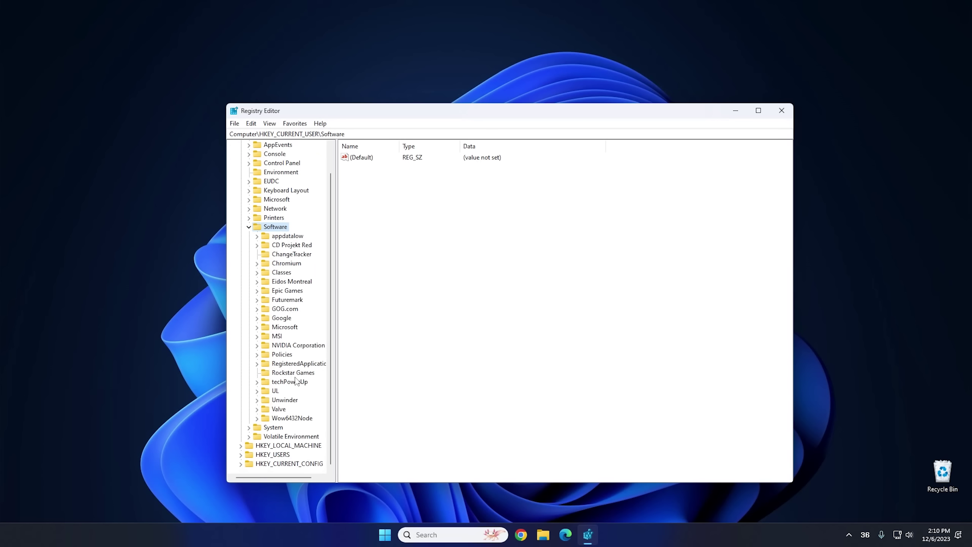
double_click(282, 354)
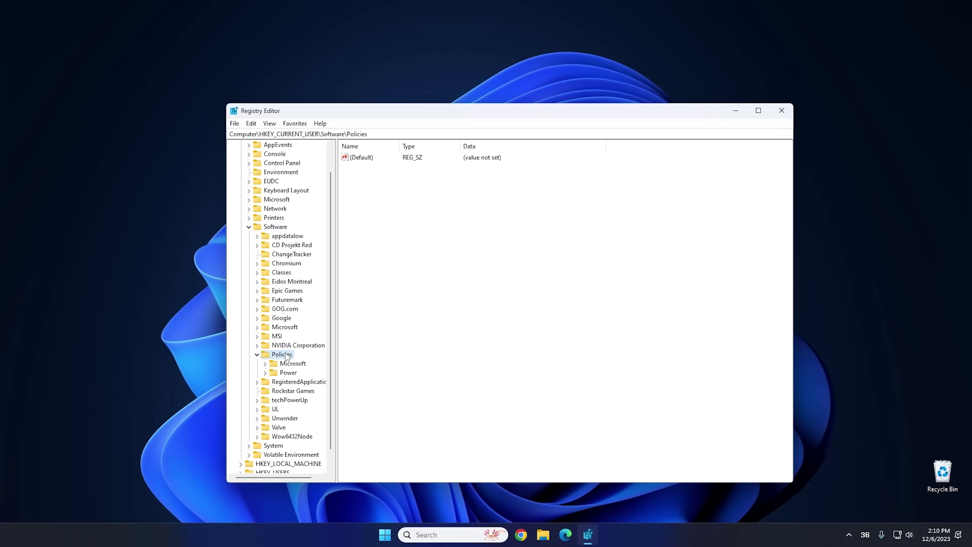
double_click(289, 364)
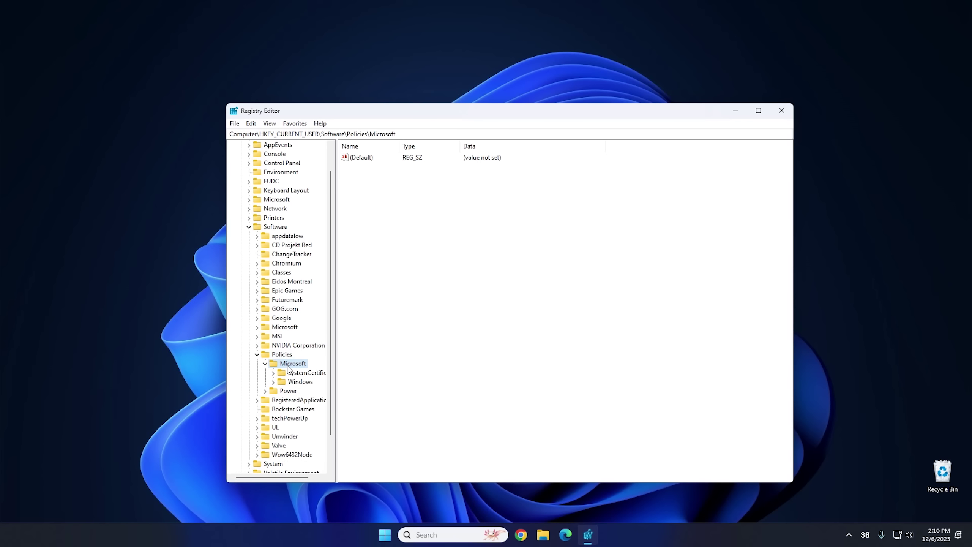
double_click(303, 383)
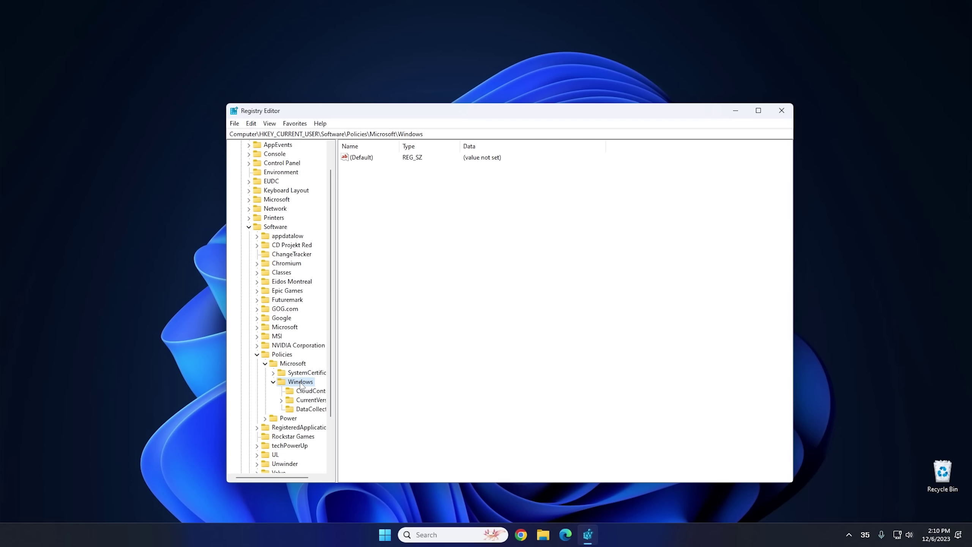
Create a new key named Explorer under the Windows policies key
right_click(300, 383)
mouse_move(359, 399)
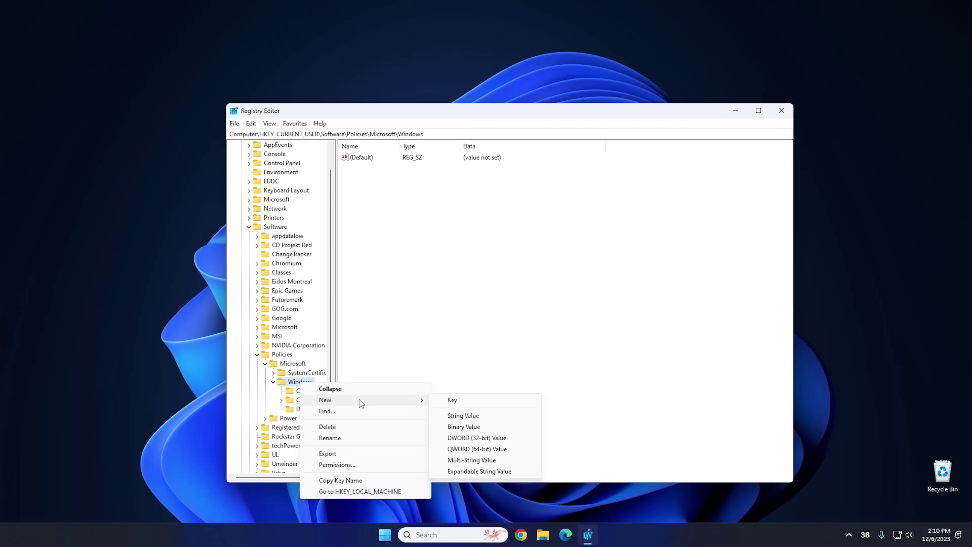
left_click(446, 400)
type("E")
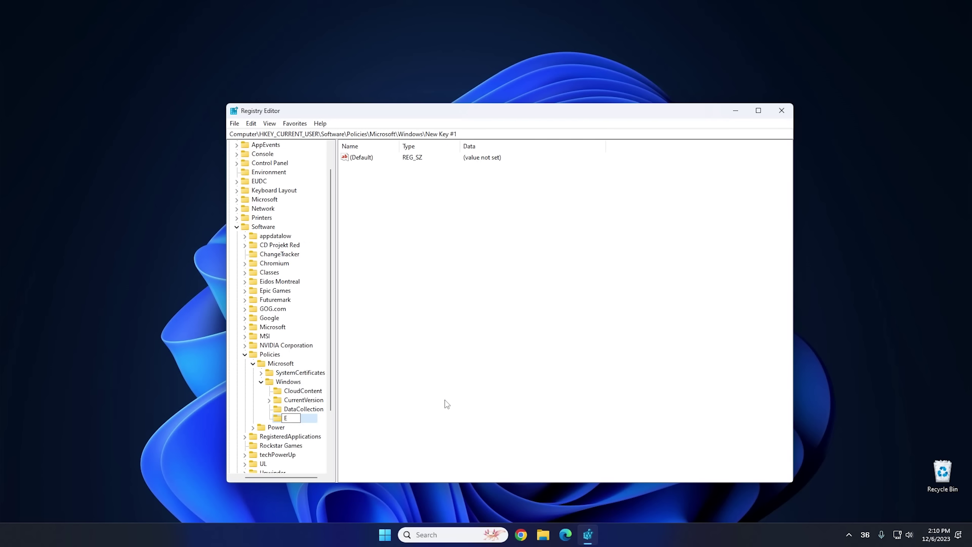
type("xplorer")
key("Return")
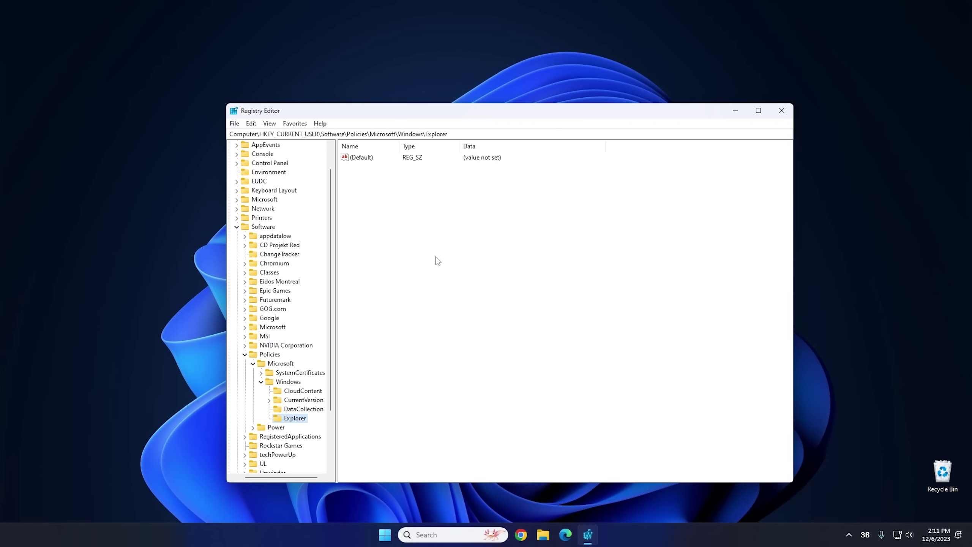
Add a DWORD (32-bit) value named DisableSearchBoxSuggestions to the Explorer key
right_click(402, 226)
mouse_move(427, 228)
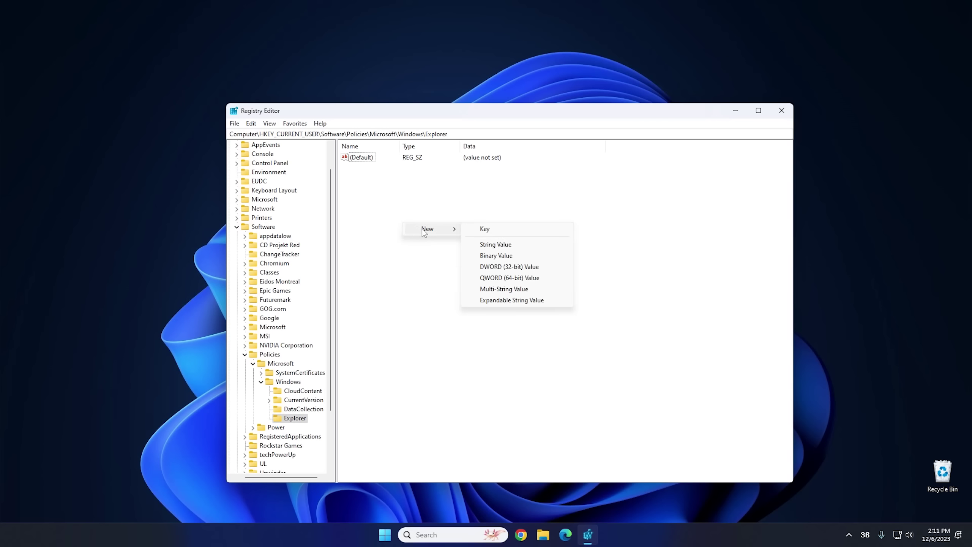
left_click(496, 267)
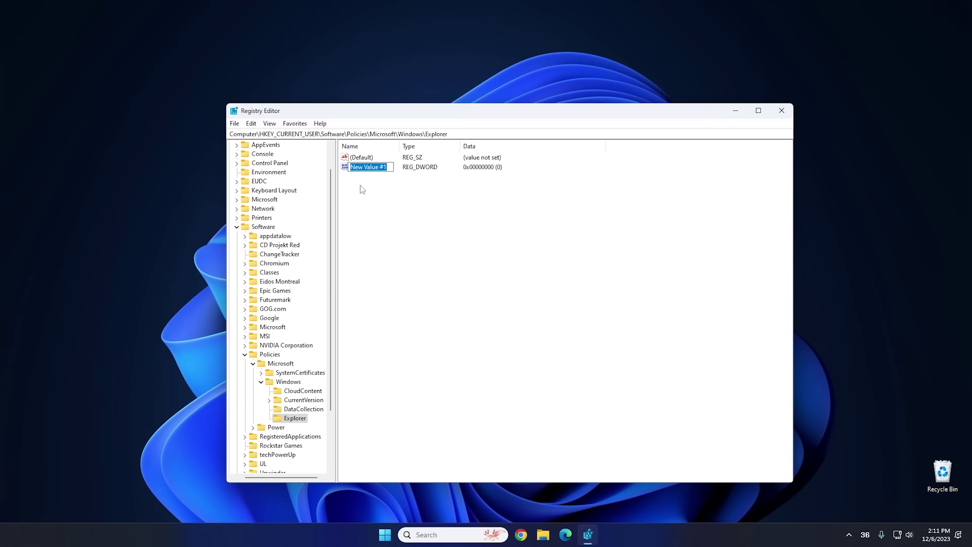
right_click(379, 169)
left_click(394, 211)
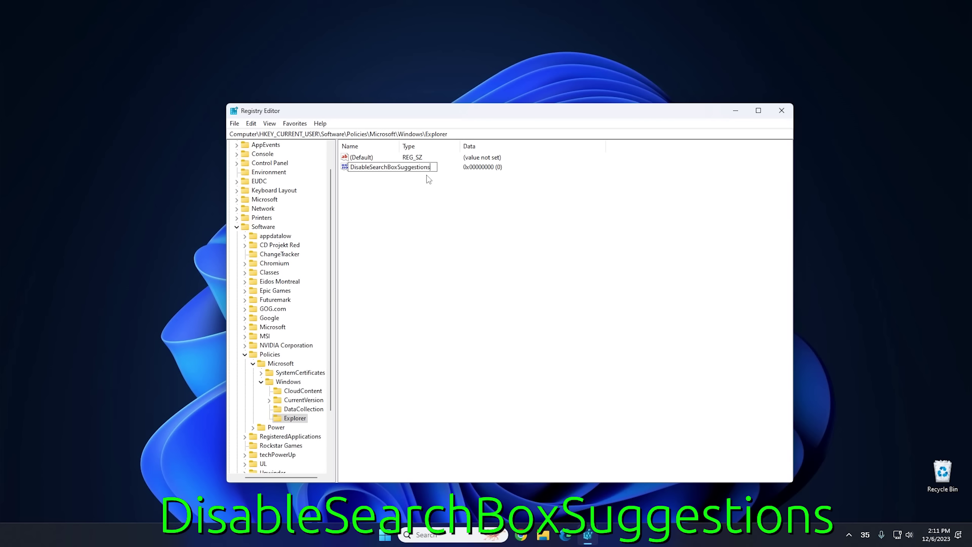
key("Return")
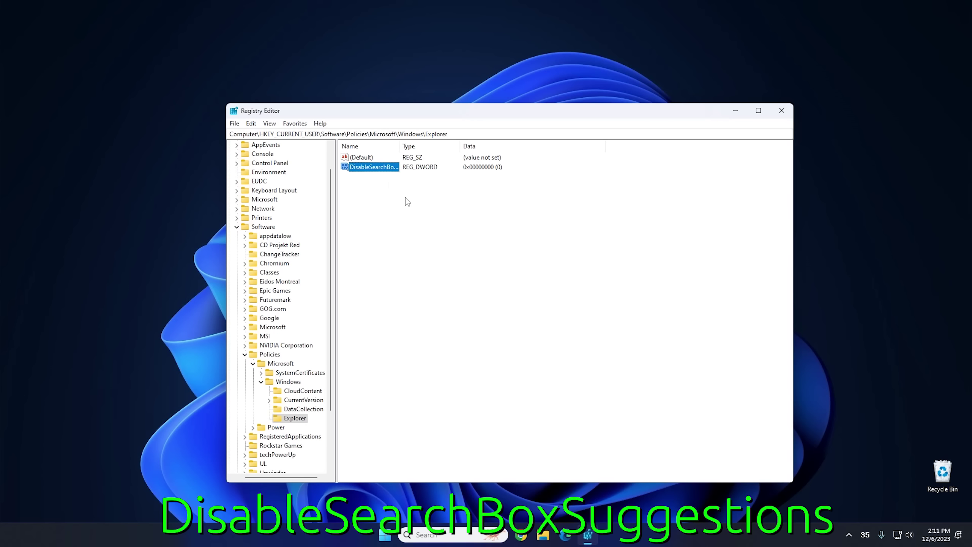
Set the value data of DisableSearchBoxSuggestions to 1 and close Registry Editor
double_click(371, 167)
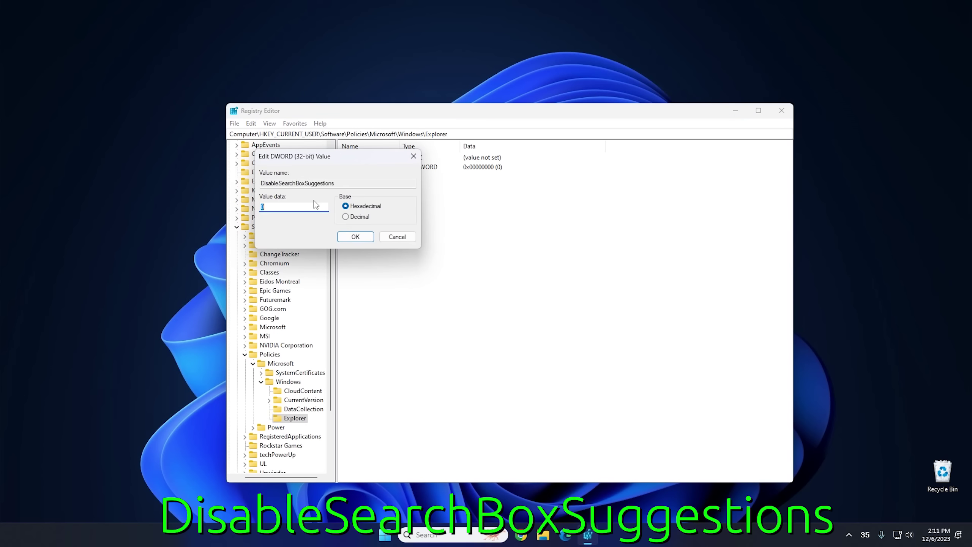
type("1")
left_click(355, 236)
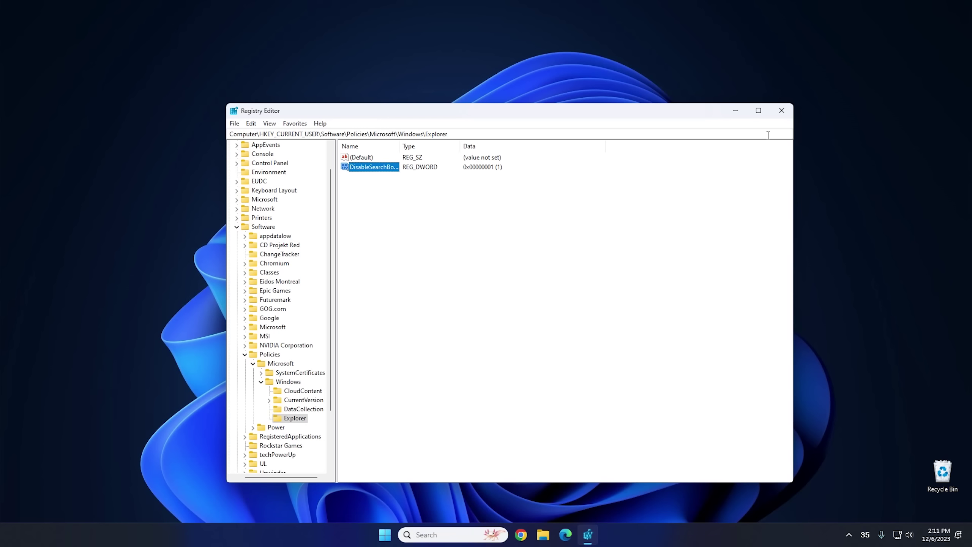
left_click(782, 111)
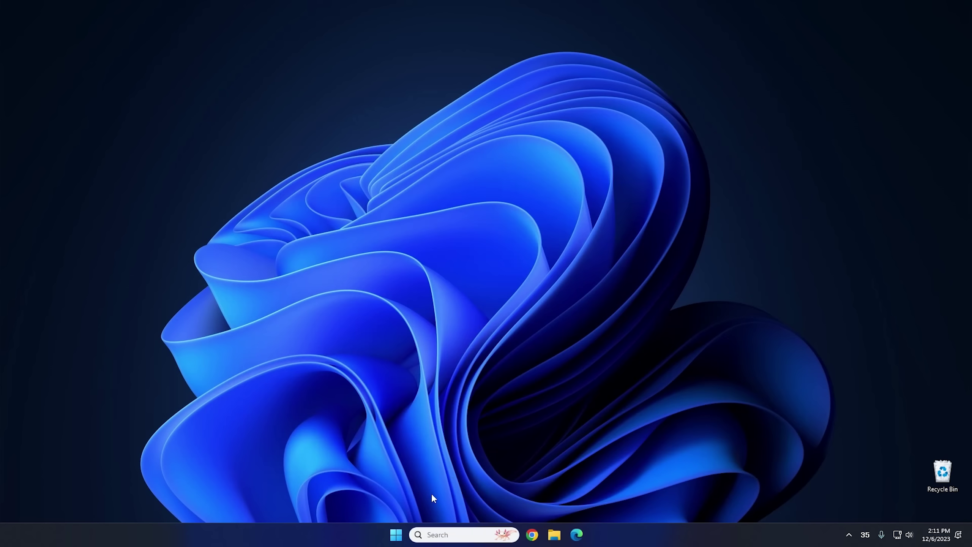
Open Task Manager from the taskbar and sort the processes by name
right_click(347, 534)
left_click(382, 493)
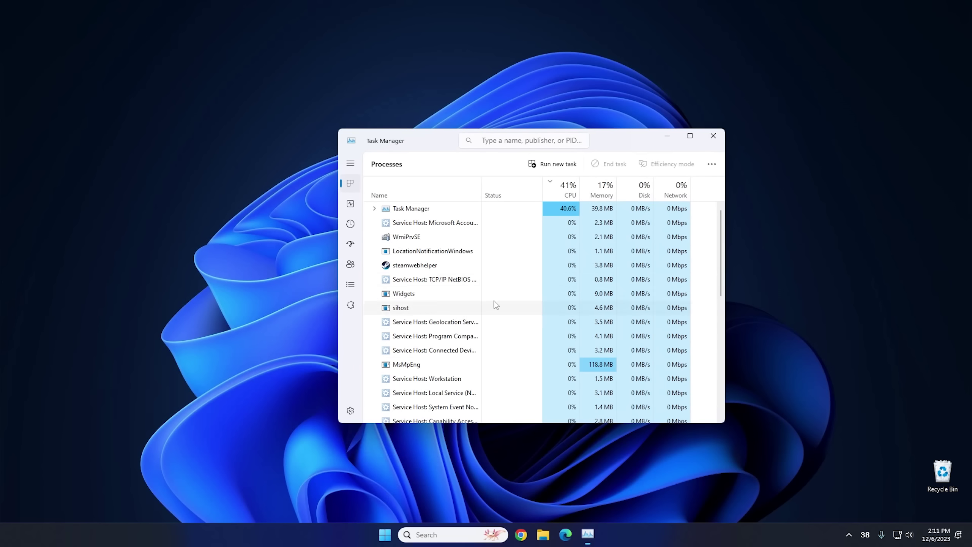
scroll(459, 277, "down", 2)
left_click(432, 188)
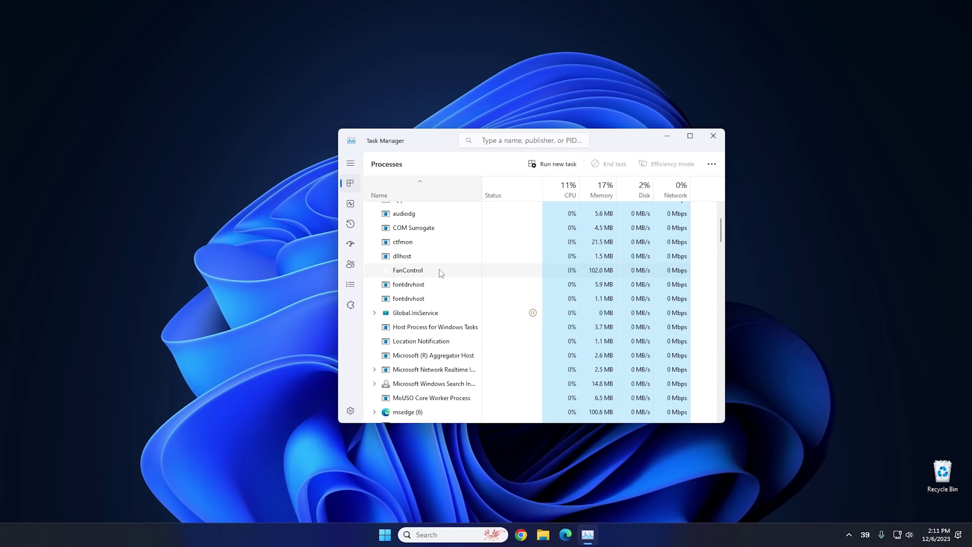
Restart the Windows Explorer process and close Task Manager
scroll(444, 276, "down", 6)
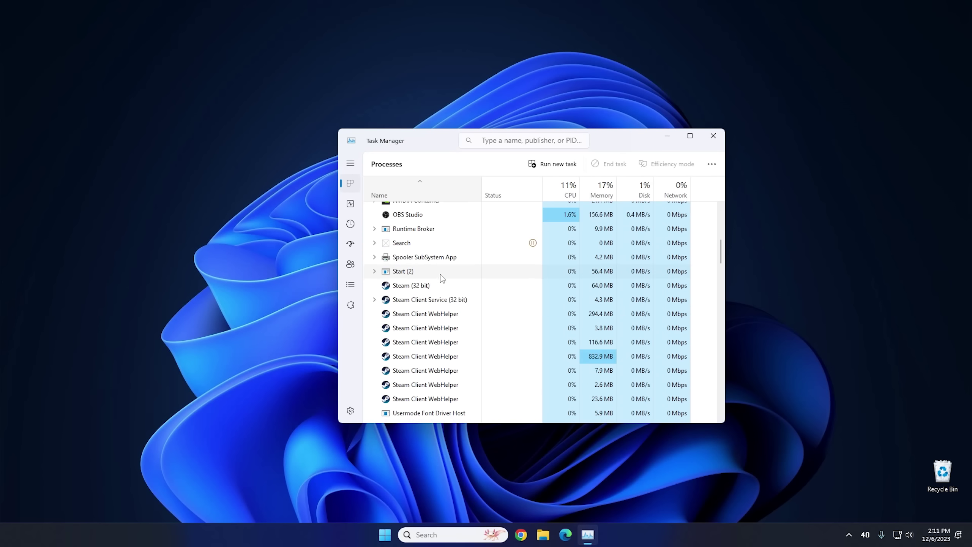
scroll(442, 277, "down", 20)
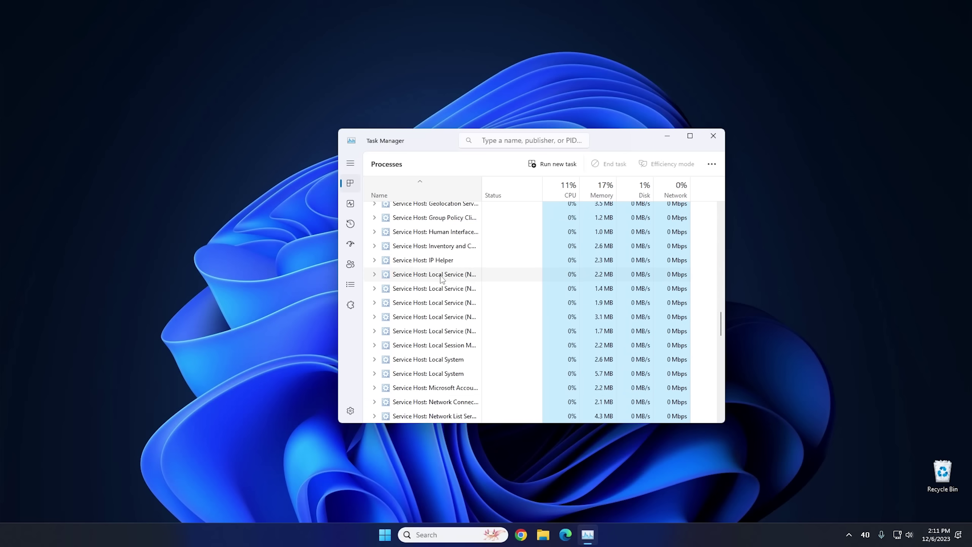
scroll(442, 279, "down", 20)
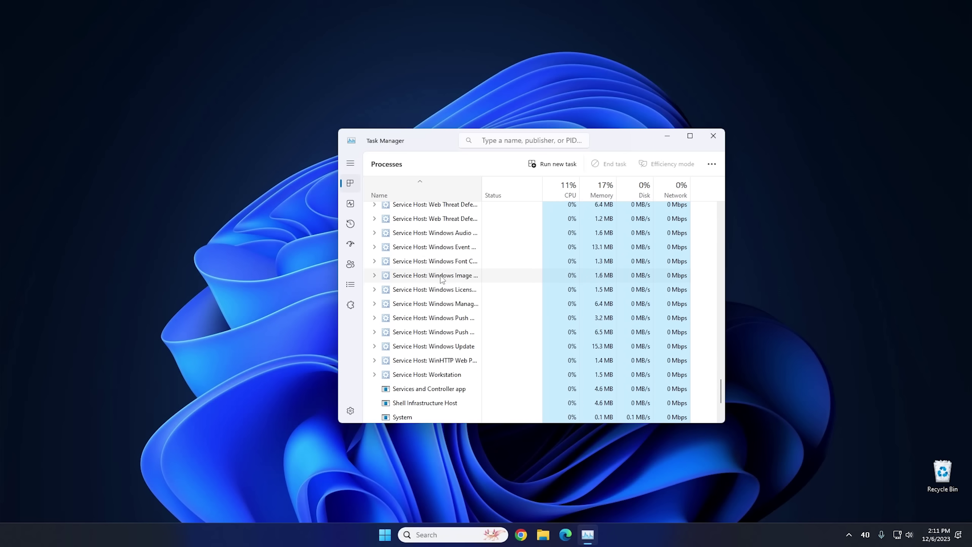
scroll(442, 278, "down", 4)
left_click(419, 345)
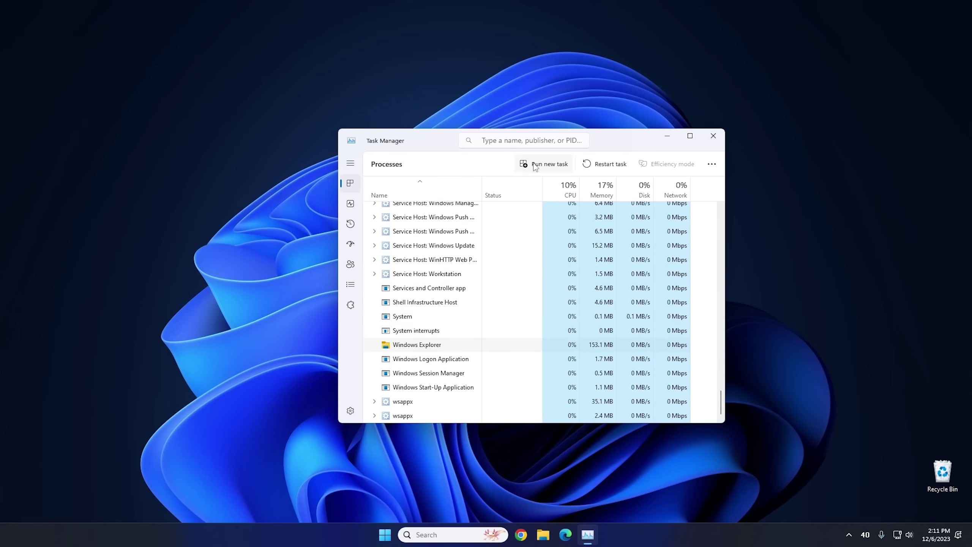
left_click(604, 165)
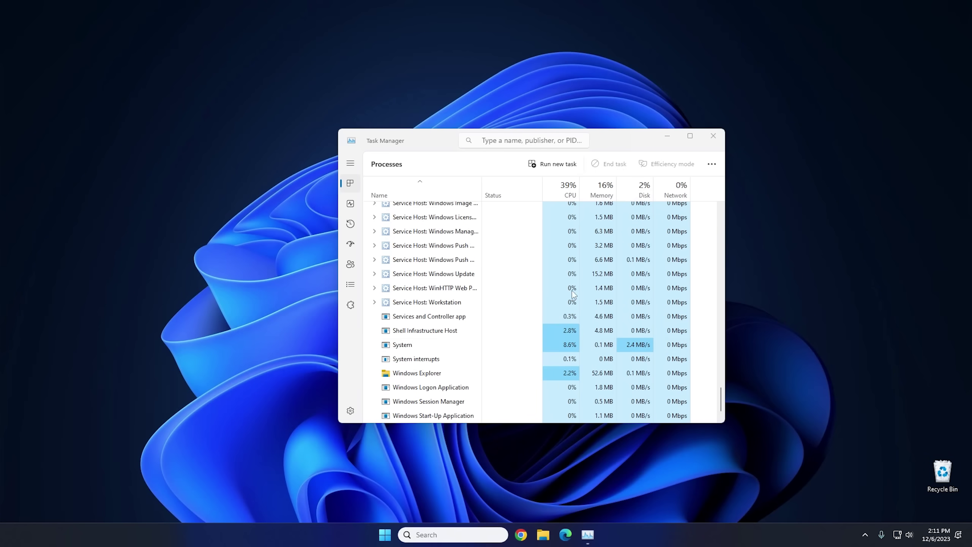
left_click(713, 137)
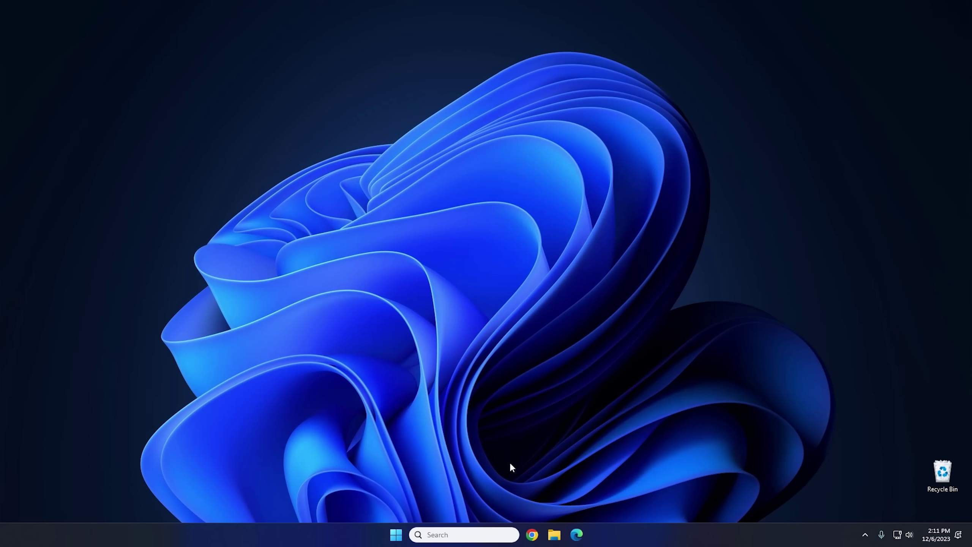
Search for "cybercpu" from the Start menu again to check the web results, and dismiss the search
left_click(397, 537)
type("cybercpu")
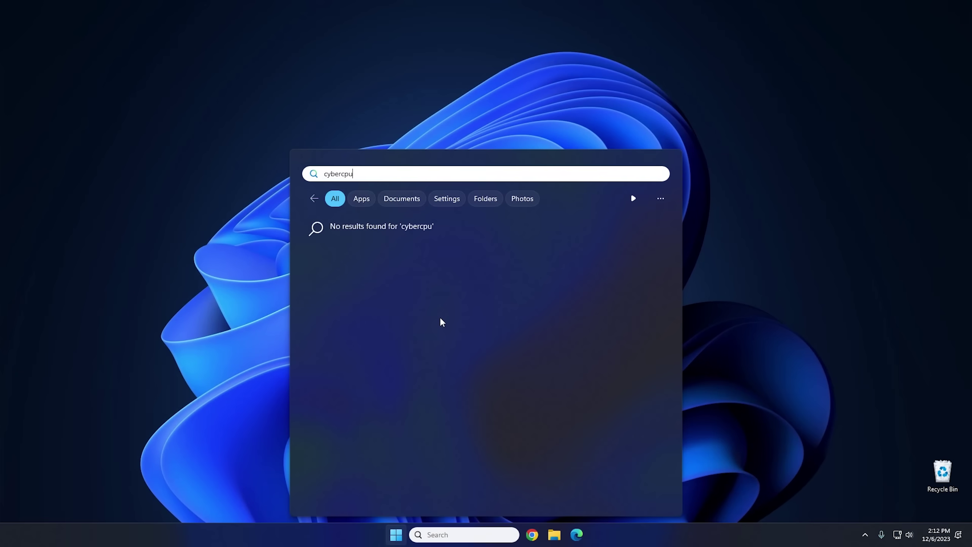
left_click(256, 320)
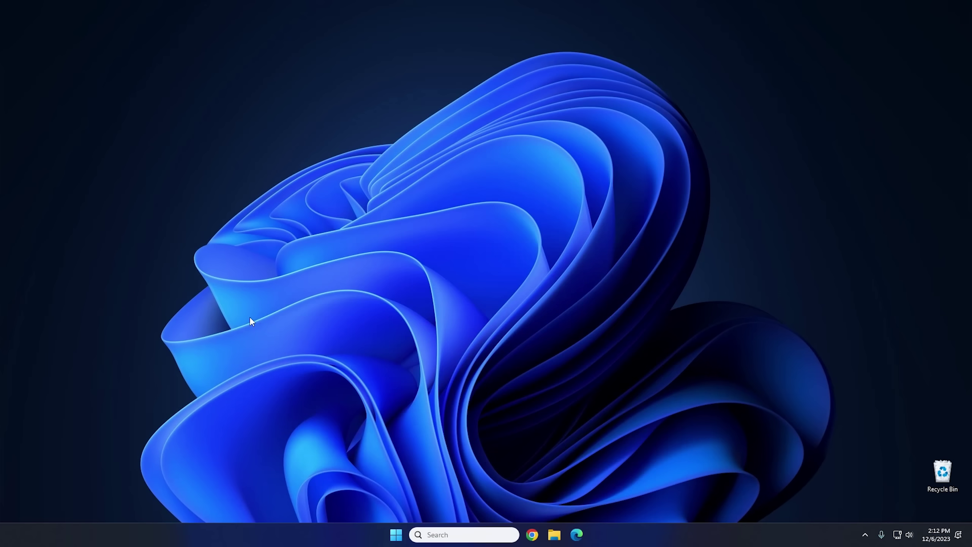
Pin Calculator from the full Start menu app list to the taskbar, between Chrome and File Explorer
left_click(396, 535)
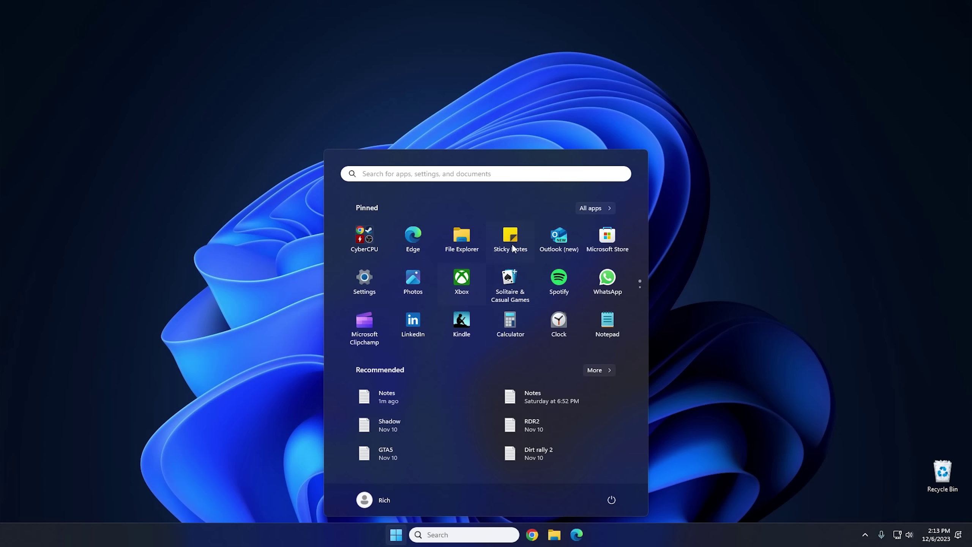
left_click(584, 211)
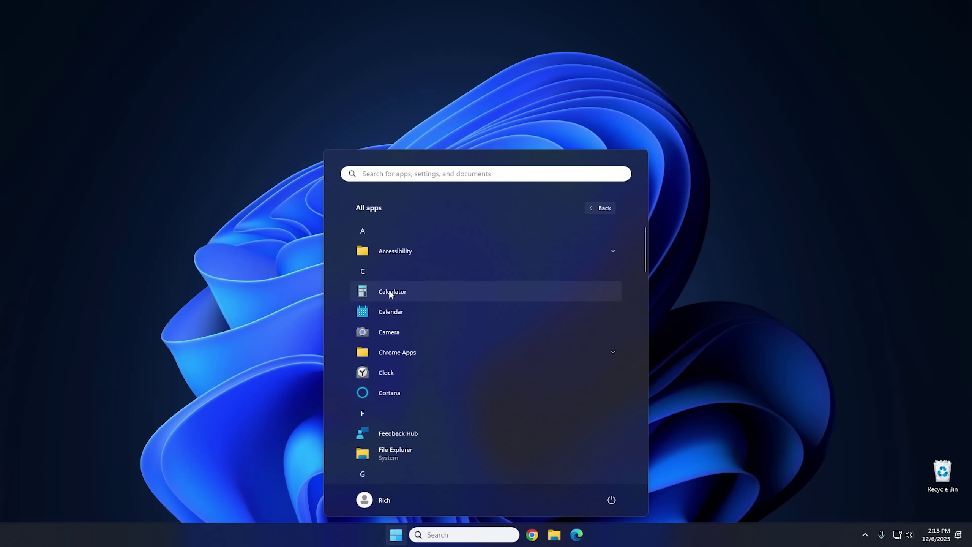
left_click_drag(389, 289, 550, 540)
left_click(718, 406)
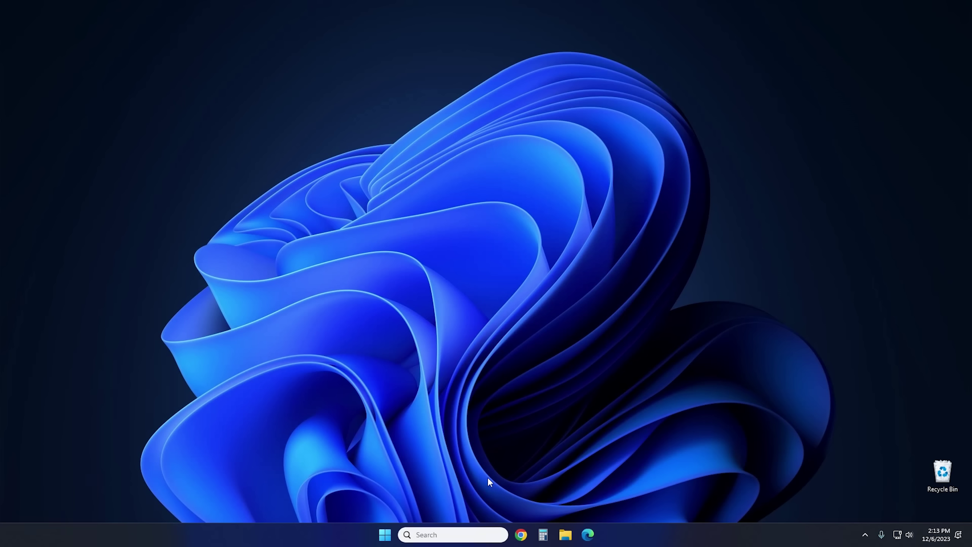
Launch the first three pinned taskbar apps in order: Chrome, Calculator and File Explorer
key("super")
key("super+1")
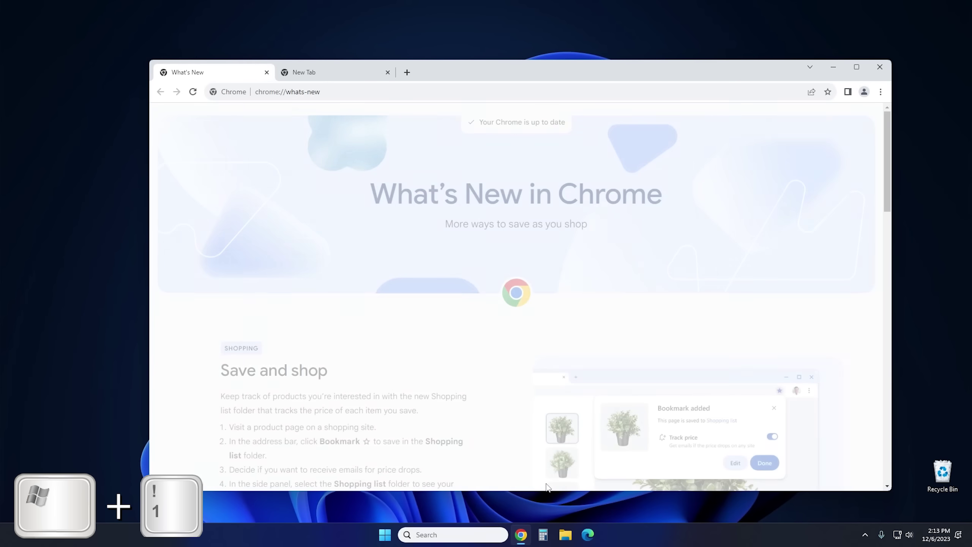
key("super+2")
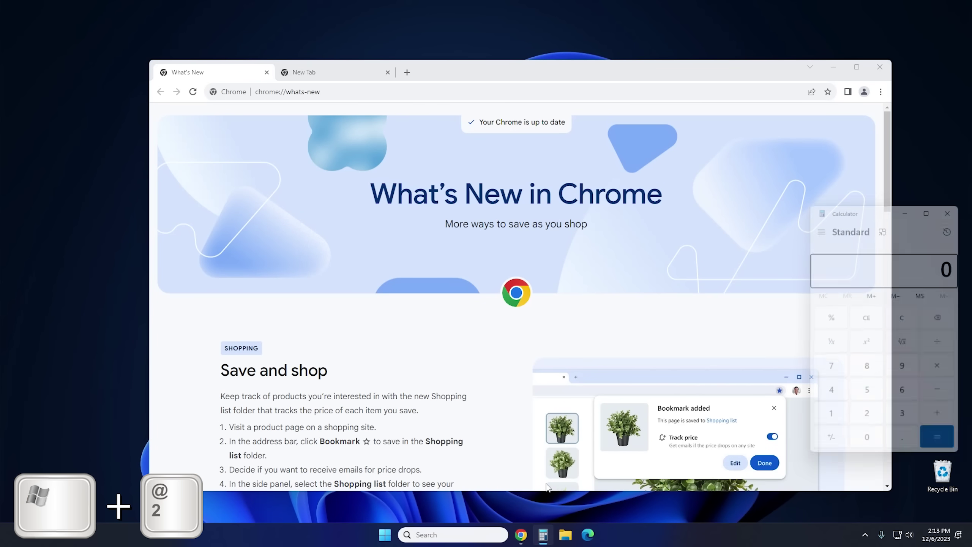
key("super+3")
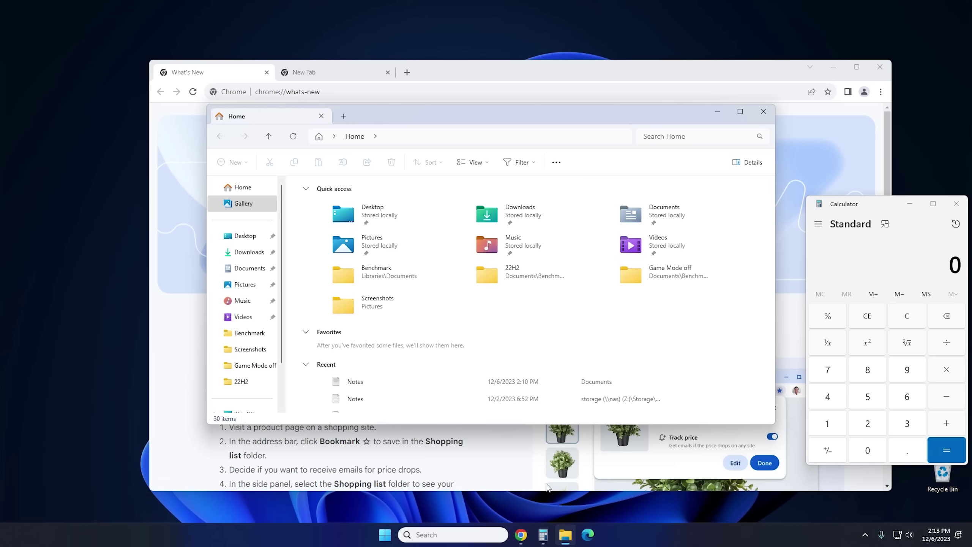
Close the open File Explorer, Calculator and Chrome windows
left_click(763, 111)
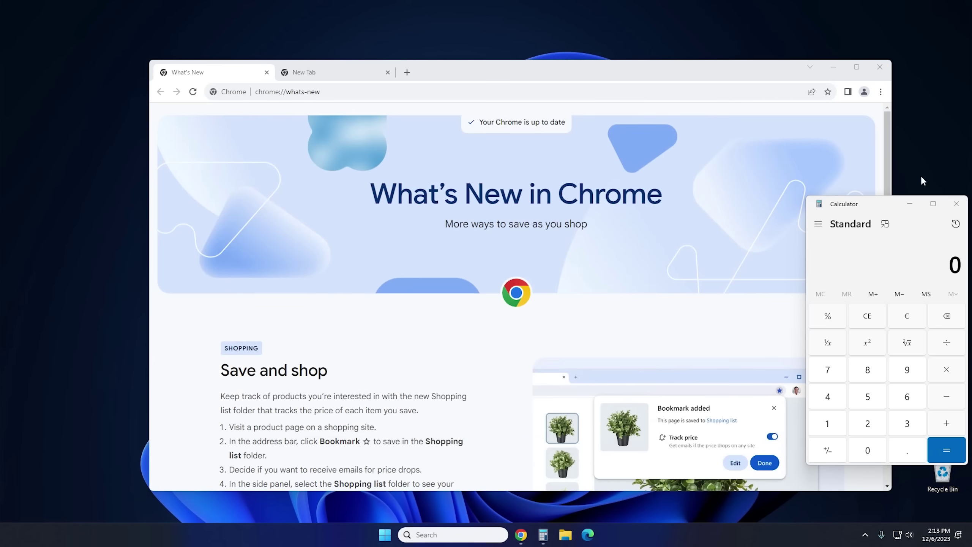
left_click(956, 203)
left_click(879, 66)
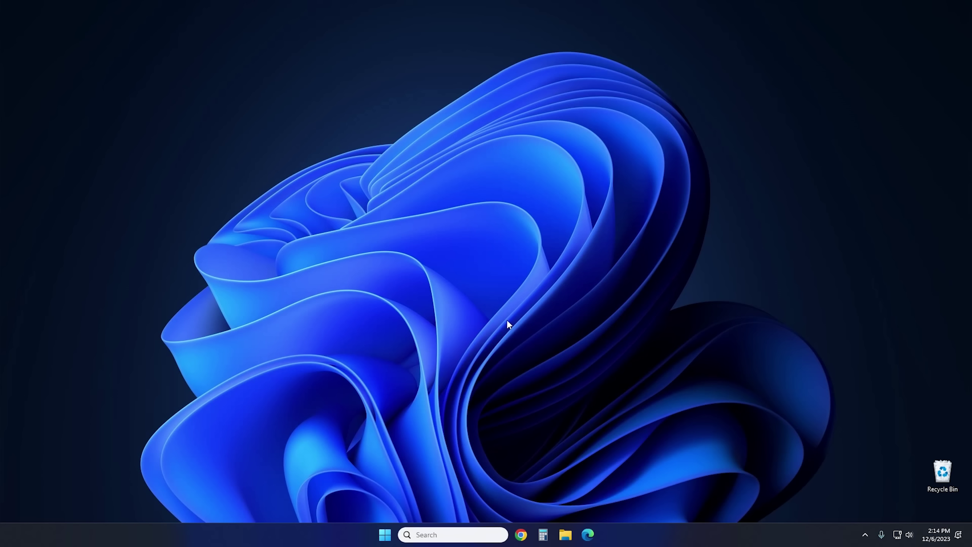
In the Windows Settings app, turn off storing activity history on this device under Privacy & security, and clear the account's activity history
left_click(384, 534)
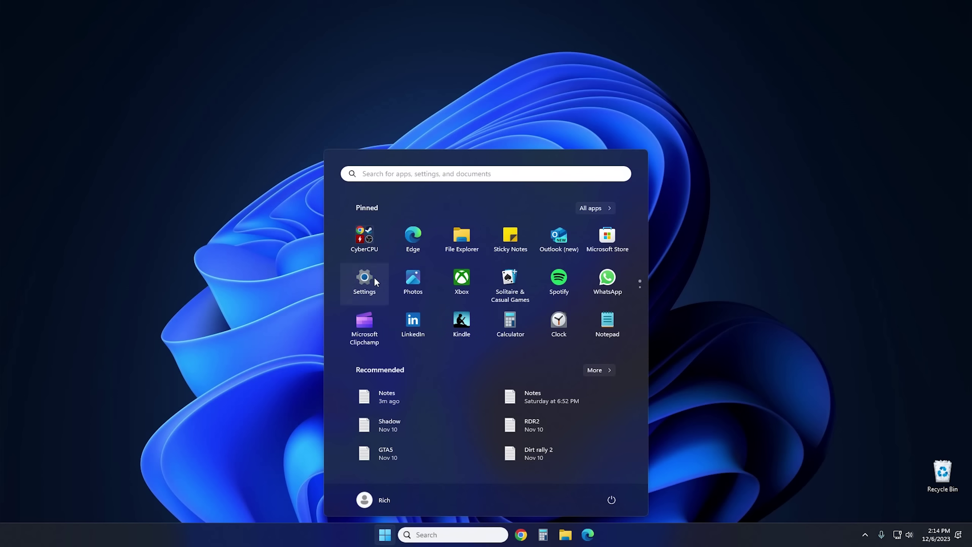
left_click(376, 279)
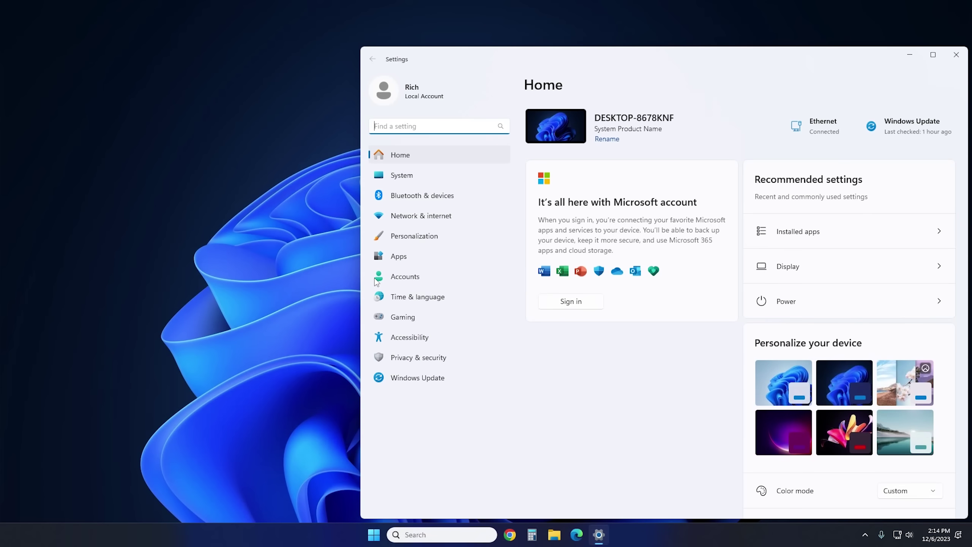
left_click(424, 363)
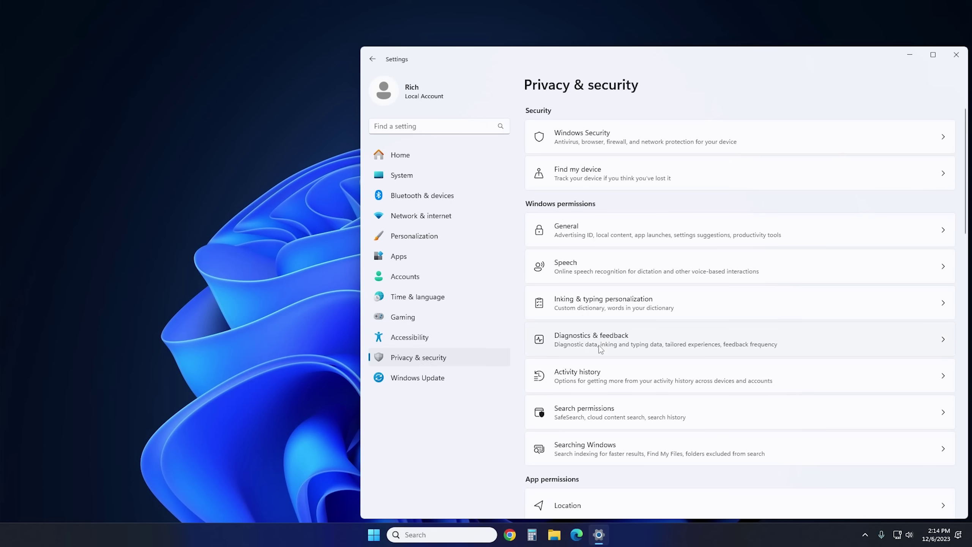
left_click(604, 372)
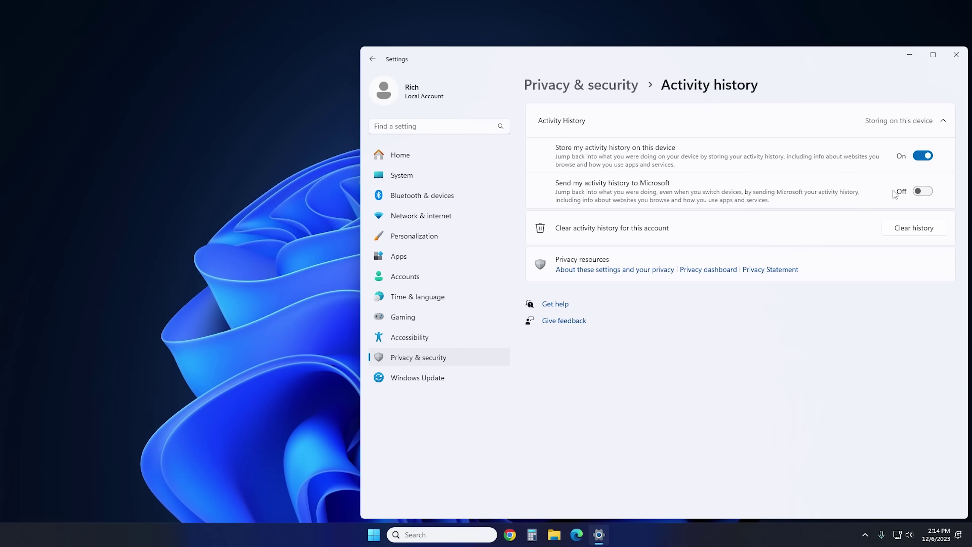
left_click(928, 155)
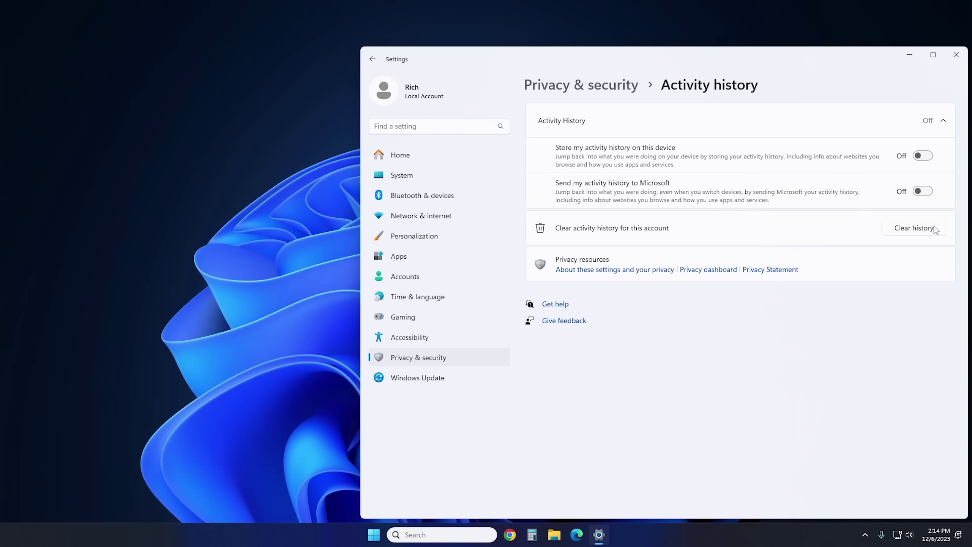
left_click(908, 227)
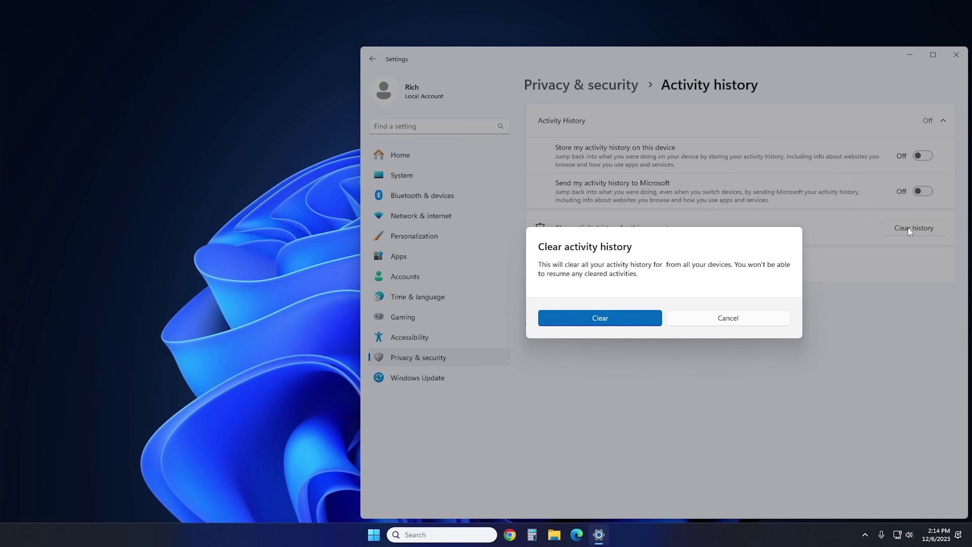
left_click(612, 323)
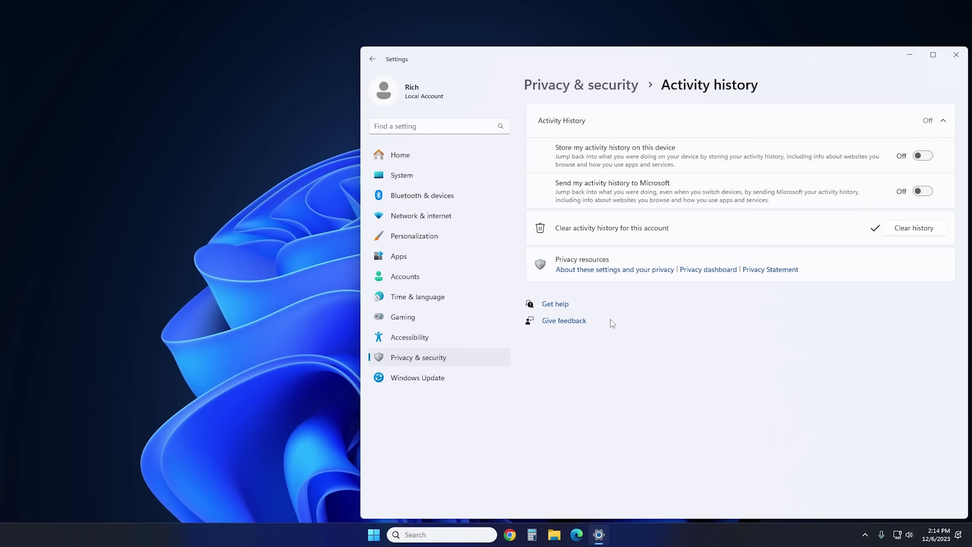